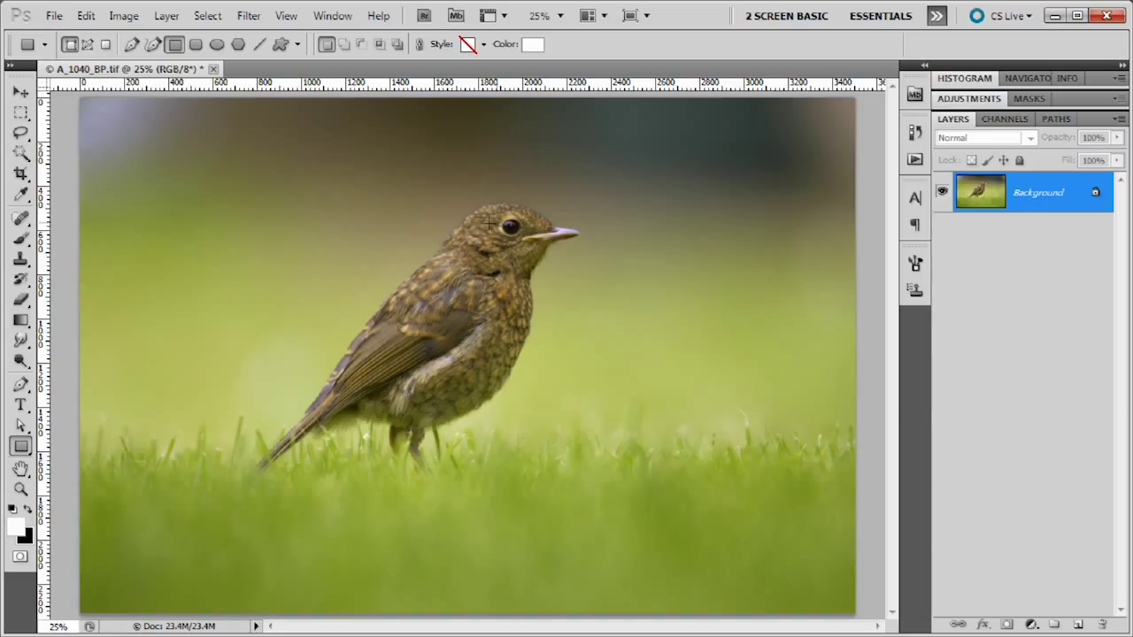
Set the foreground colour to mid grey (127,127,127)
{"action": "left_click", "coordinate": [20, 92]}
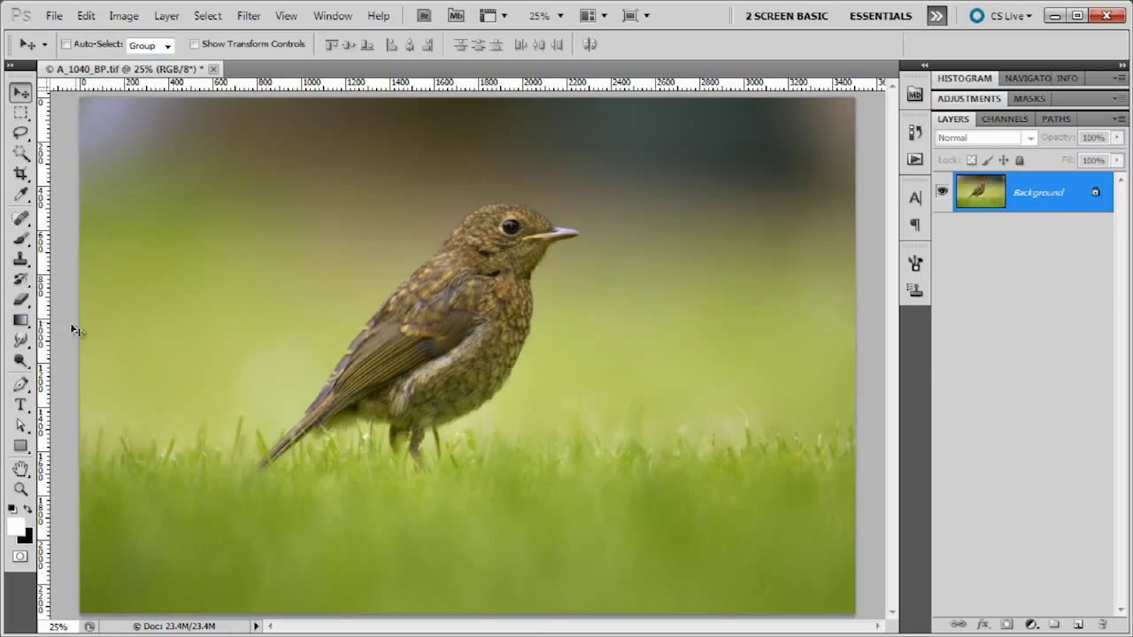
{"action": "left_click", "coordinate": [18, 524]}
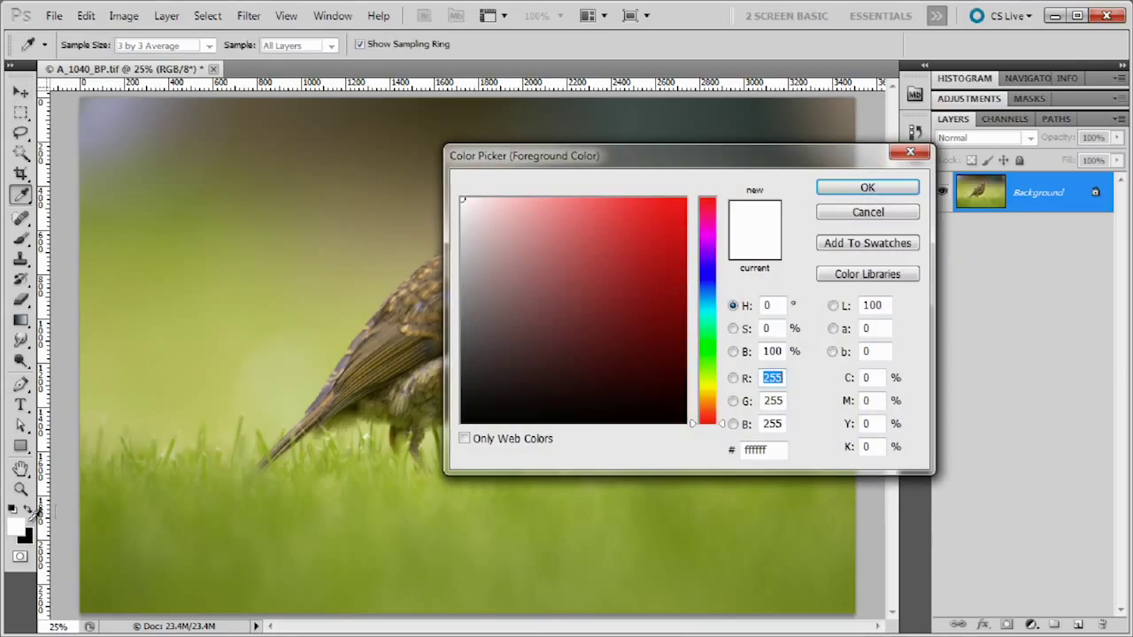
{"action": "left_click", "coordinate": [460, 295]}
{"action": "mouse_move", "coordinate": [461, 296]}
{"action": "left_mouse_down"}
{"action": "mouse_move", "coordinate": [463, 286]}
{"action": "mouse_move", "coordinate": [455, 311]}
{"action": "left_mouse_up"}
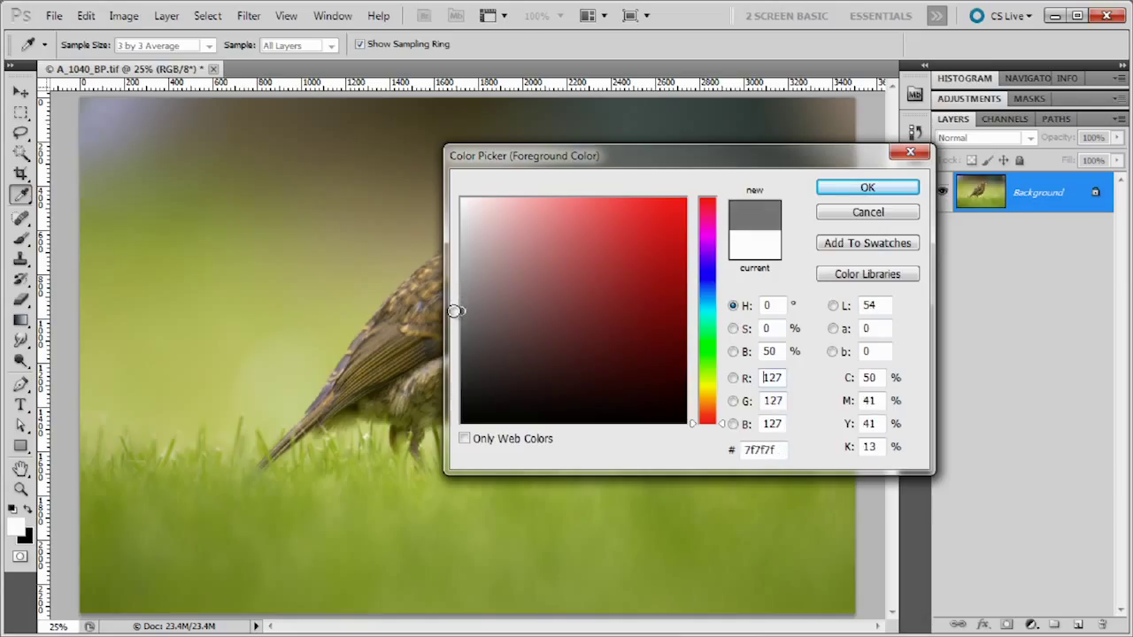
{"action": "left_click", "coordinate": [867, 187]}
{"action": "key", "text": "v"}
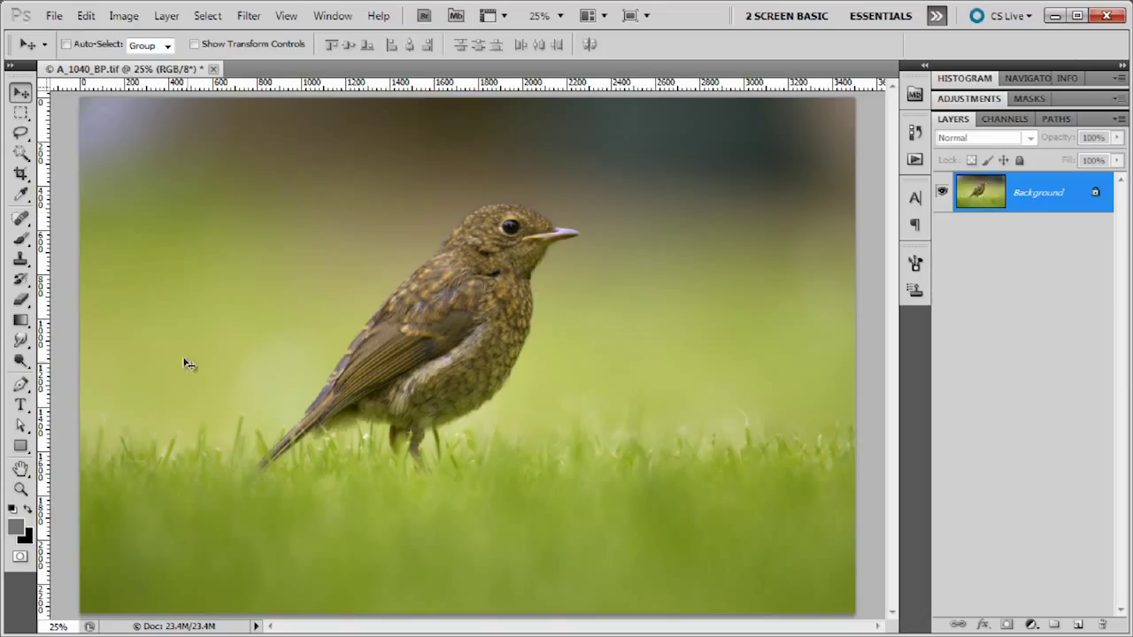
Select the Custom Shape tool with the © copyright symbol shape
{"action": "left_click", "coordinate": [26, 450]}
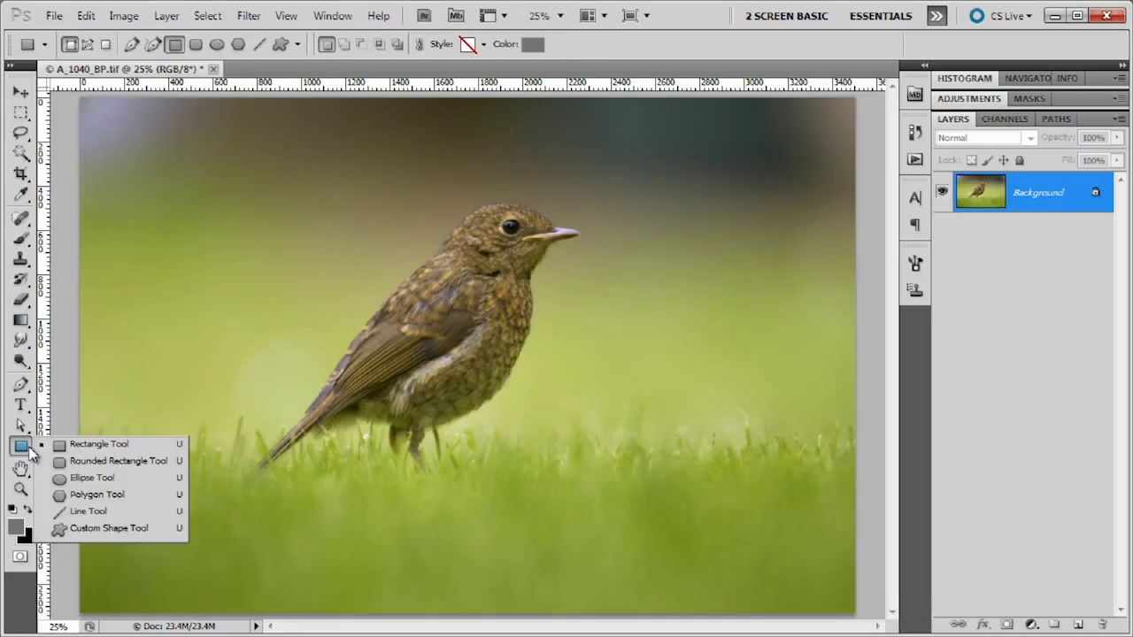
{"action": "left_click", "coordinate": [100, 531]}
{"action": "left_click", "coordinate": [369, 48]}
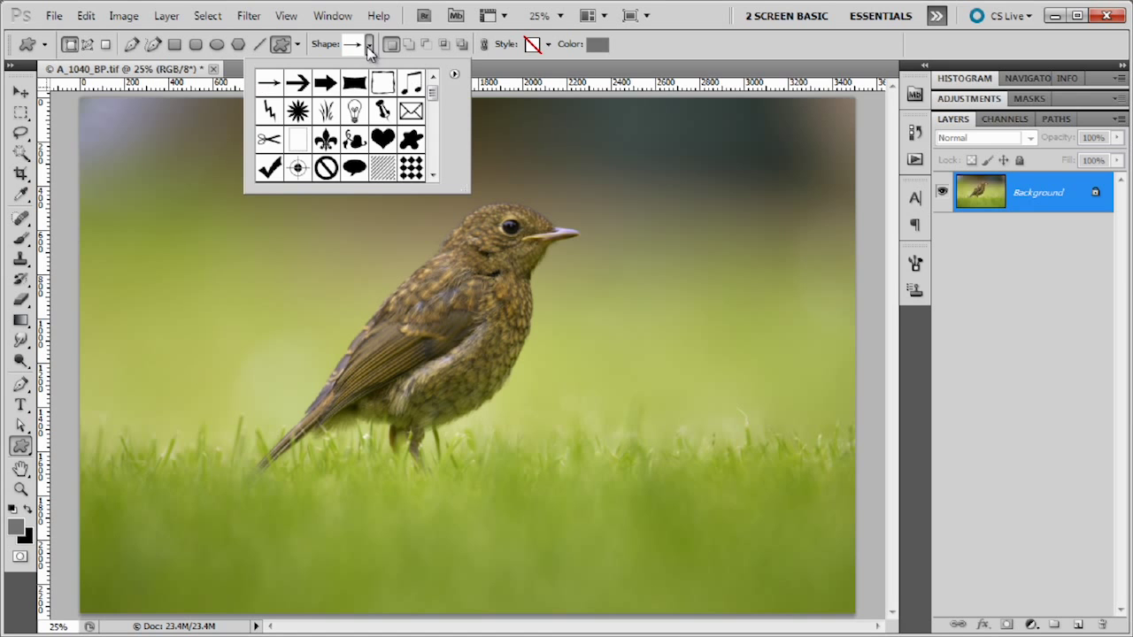
{"action": "scroll", "coordinate": [433, 104], "scroll_direction": "down", "scroll_amount": 3}
{"action": "scroll", "coordinate": [432, 105], "scroll_direction": "down", "scroll_amount": 1}
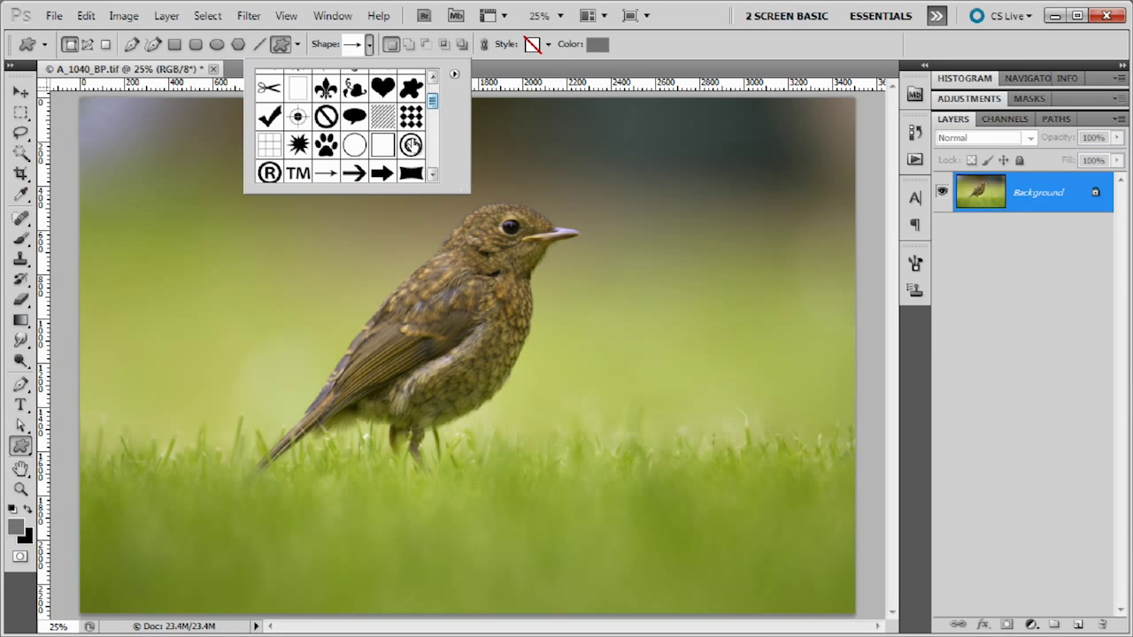
{"action": "left_click", "coordinate": [411, 147]}
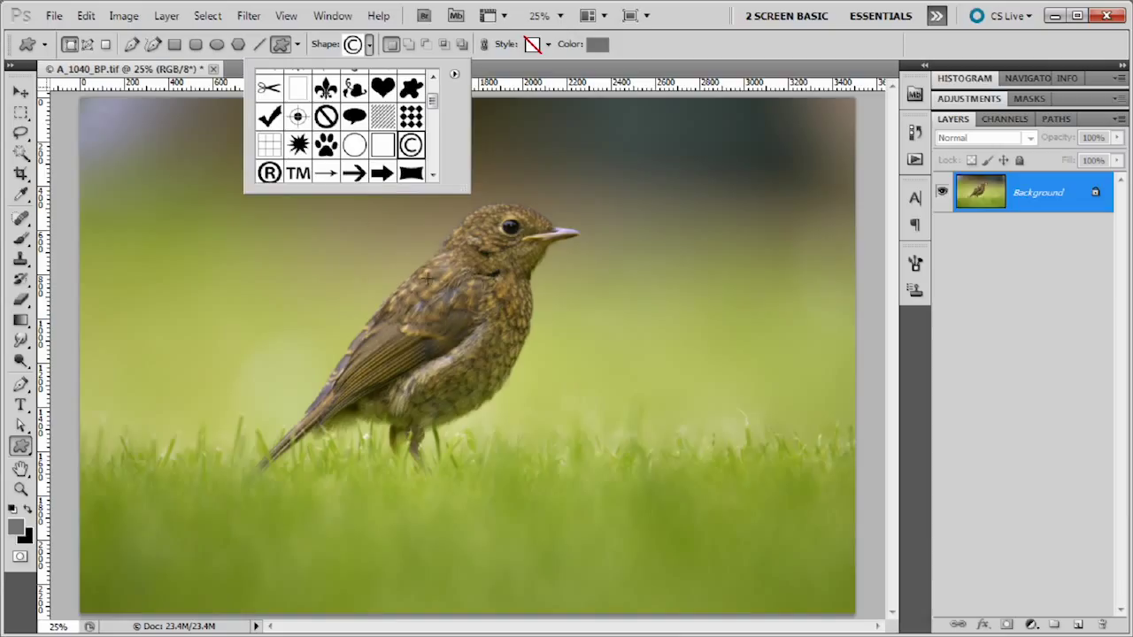
{"action": "left_click", "coordinate": [193, 262]}
Draw the grey © shape left of the robin, then shift it slightly left and down
{"action": "left_click_drag", "start_coordinate": [191, 260], "coordinate": [296, 384]}
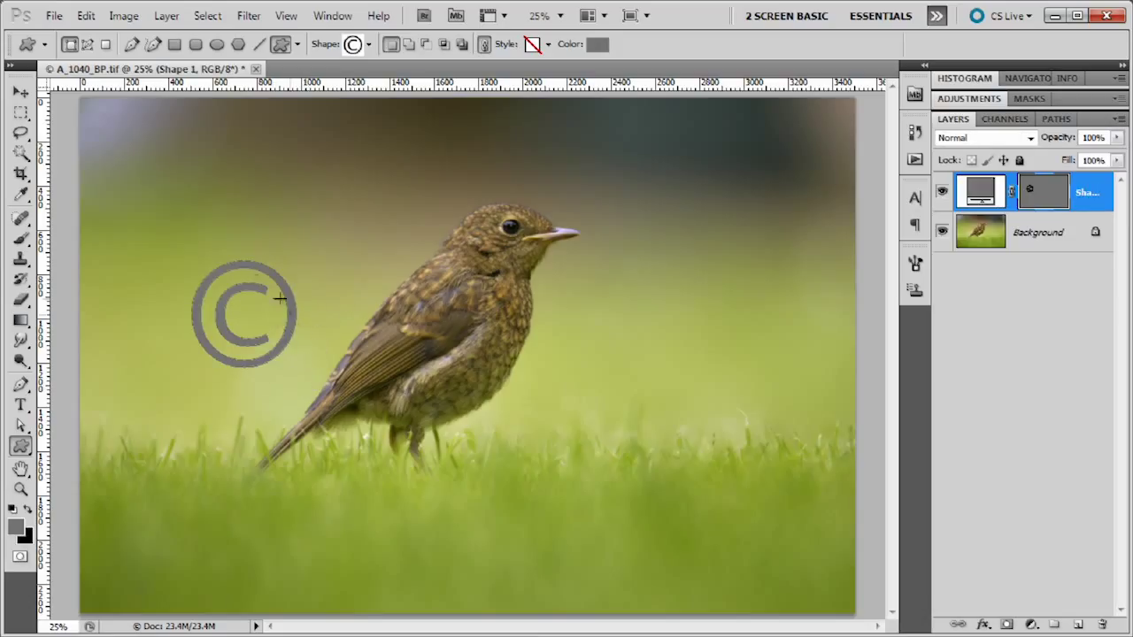
{"action": "left_click", "coordinate": [25, 96]}
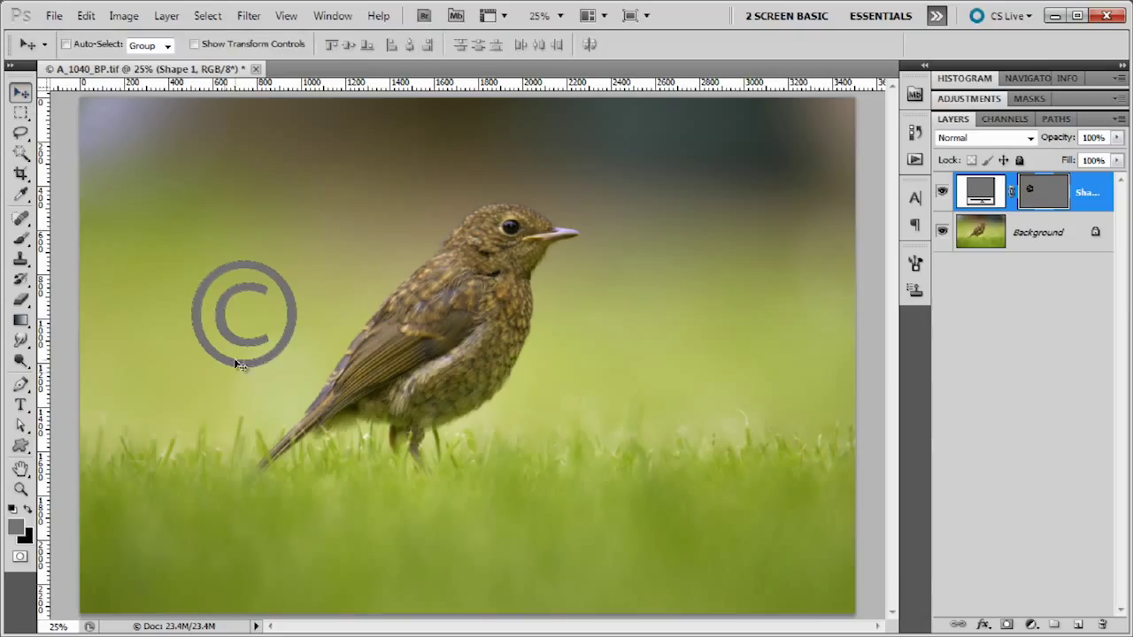
{"action": "left_click_drag", "start_coordinate": [265, 391], "coordinate": [205, 419]}
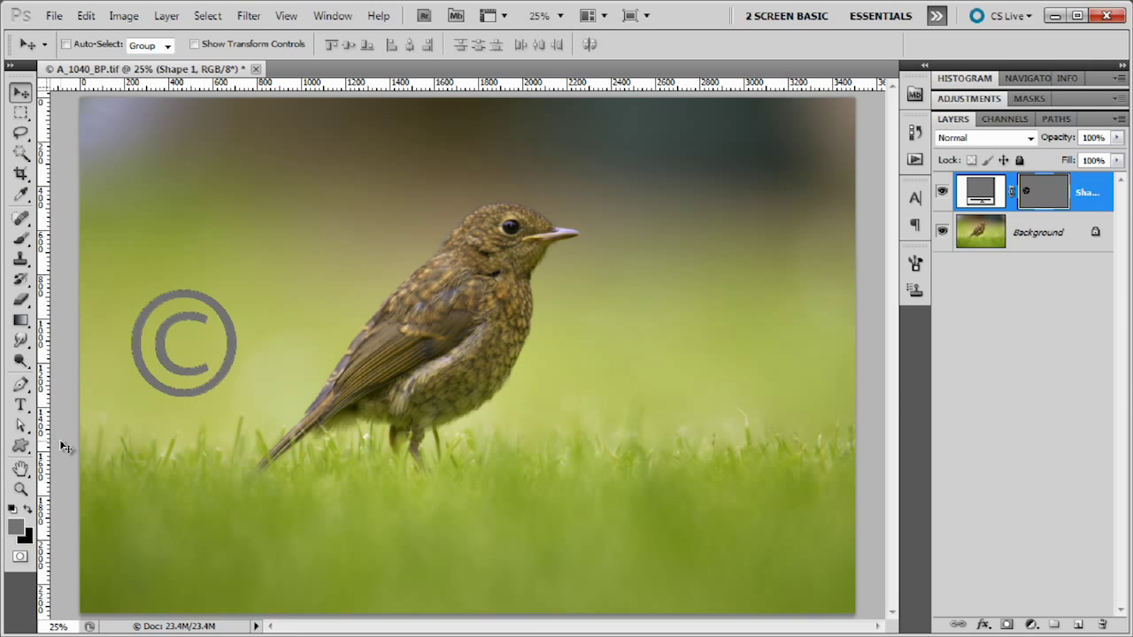
Add the text 'M&J Bloomfield' in 60 pt Arial Bold right of the © symbol
{"action": "left_click", "coordinate": [21, 406]}
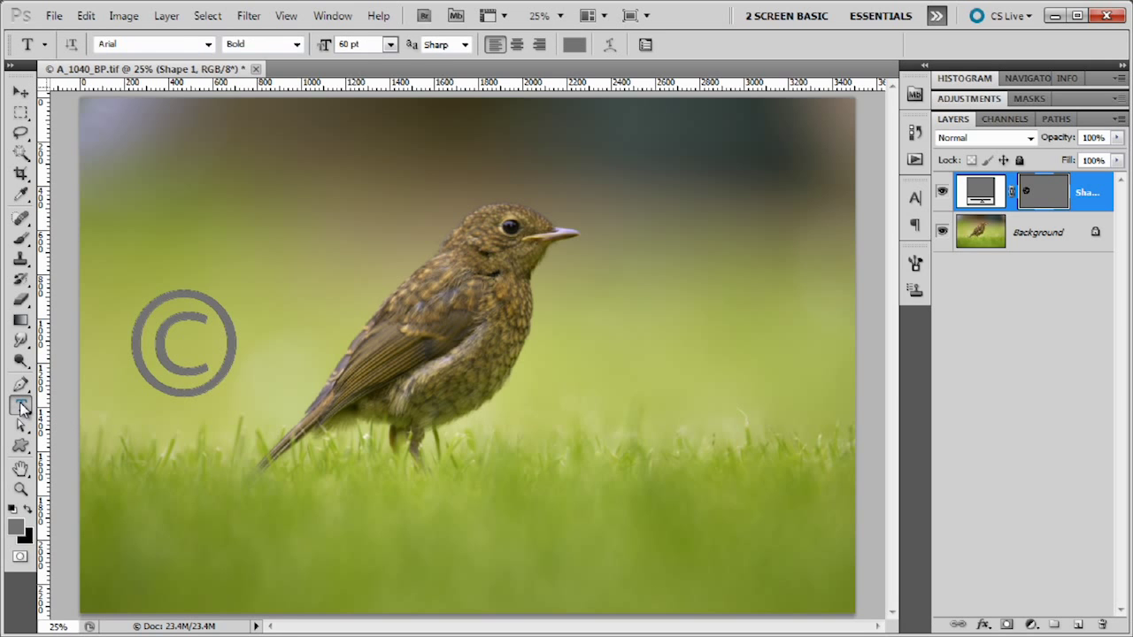
{"action": "left_click", "coordinate": [293, 356]}
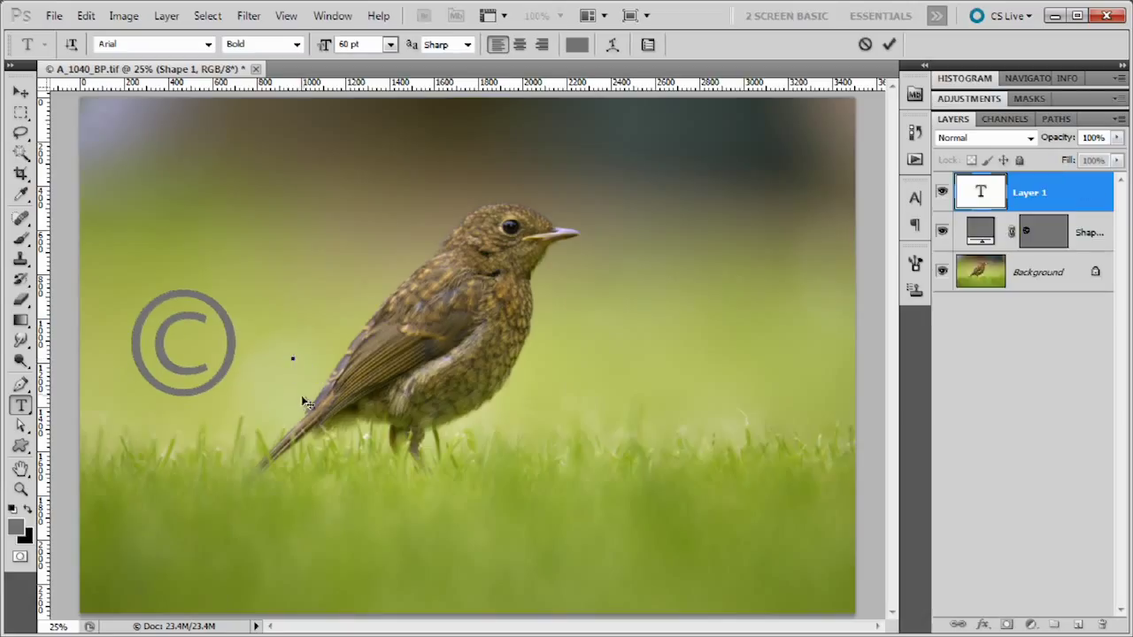
{"action": "type", "text": "M"}
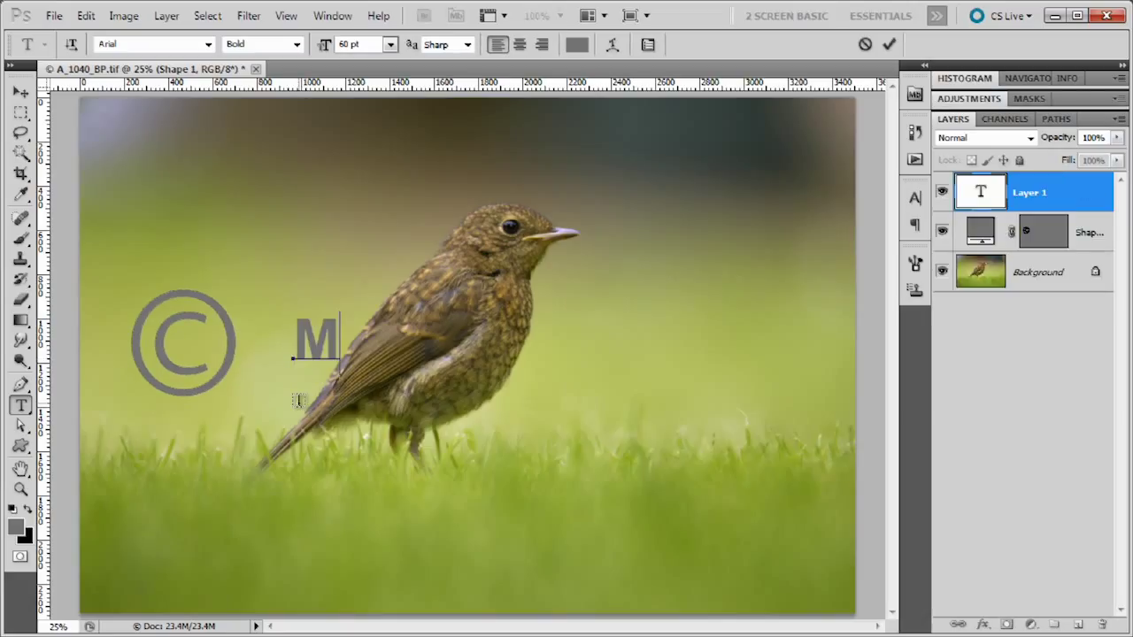
{"action": "type", "text": "&J"}
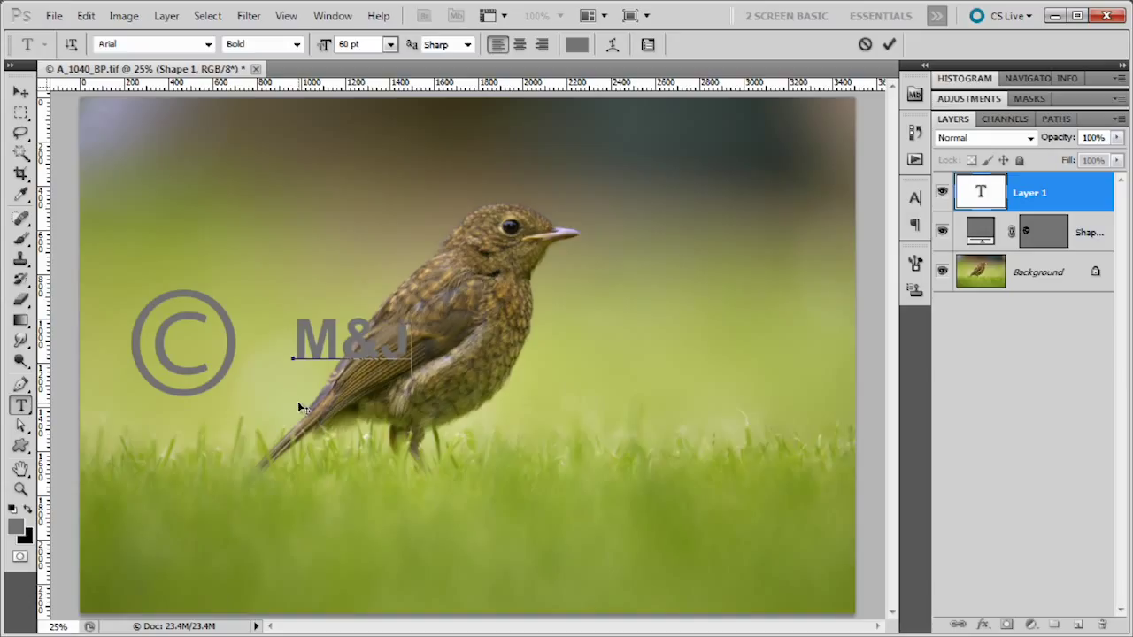
{"action": "type", "text": " Bloo"}
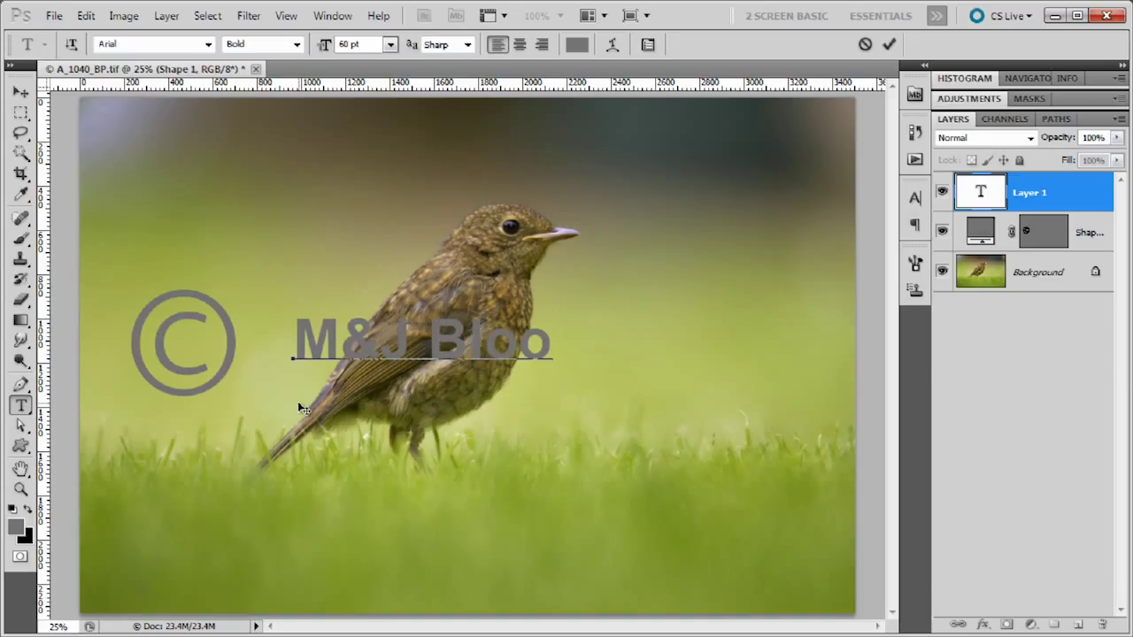
{"action": "type", "text": "mfield"}
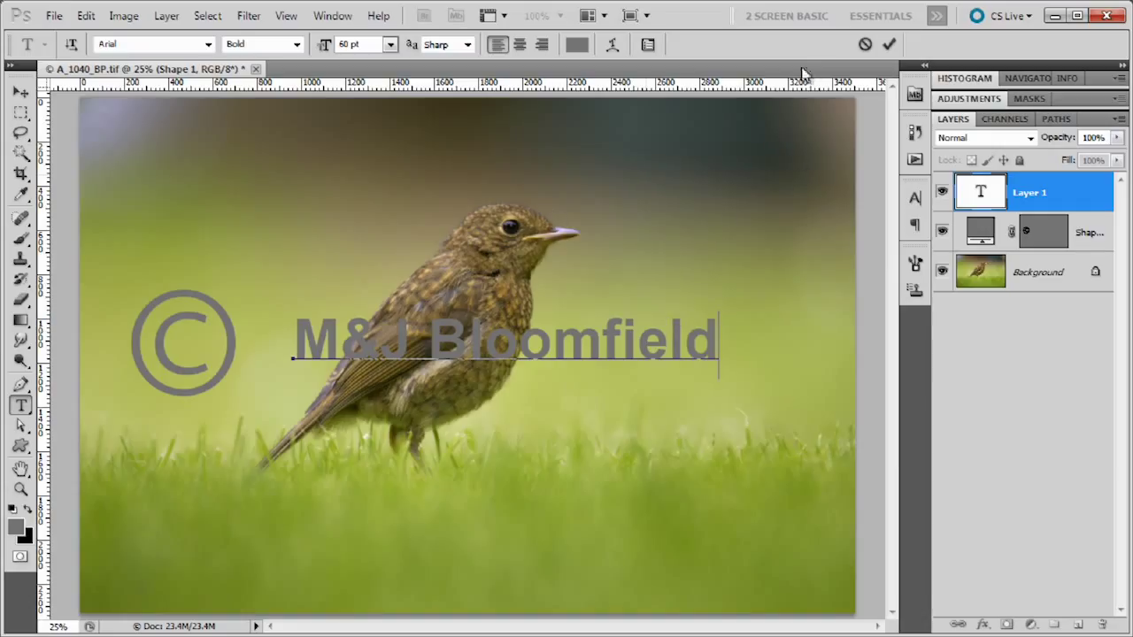
{"action": "left_click", "coordinate": [890, 45]}
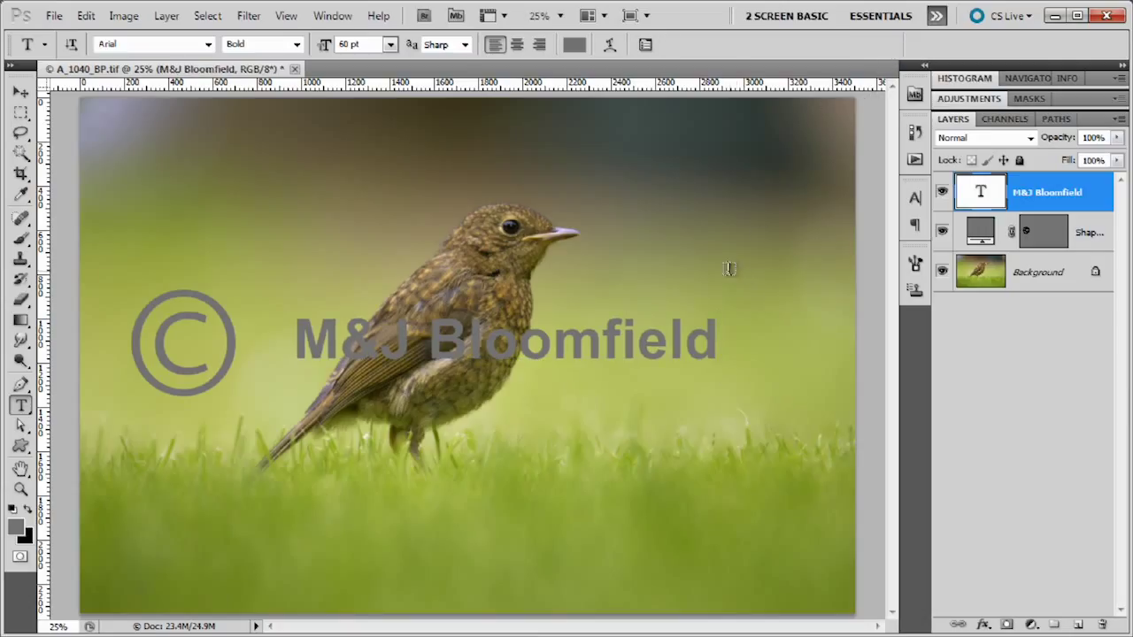
Select the shape and text layers together and align their vertical centres
{"action": "left_click", "coordinate": [1099, 239], "text": "shift"}
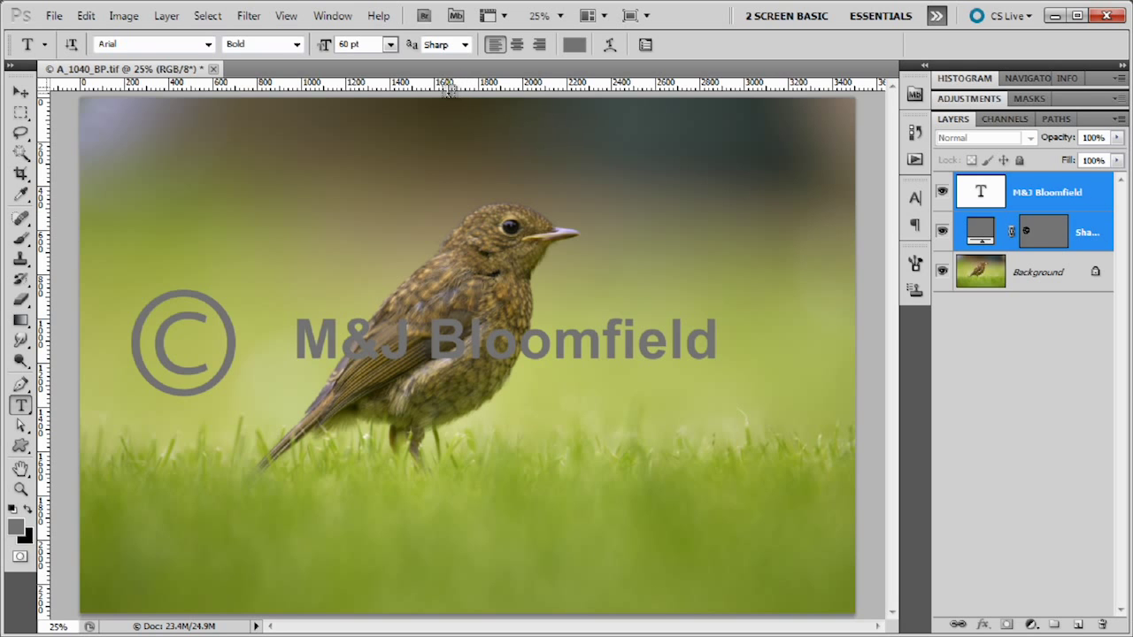
{"action": "key", "text": "v"}
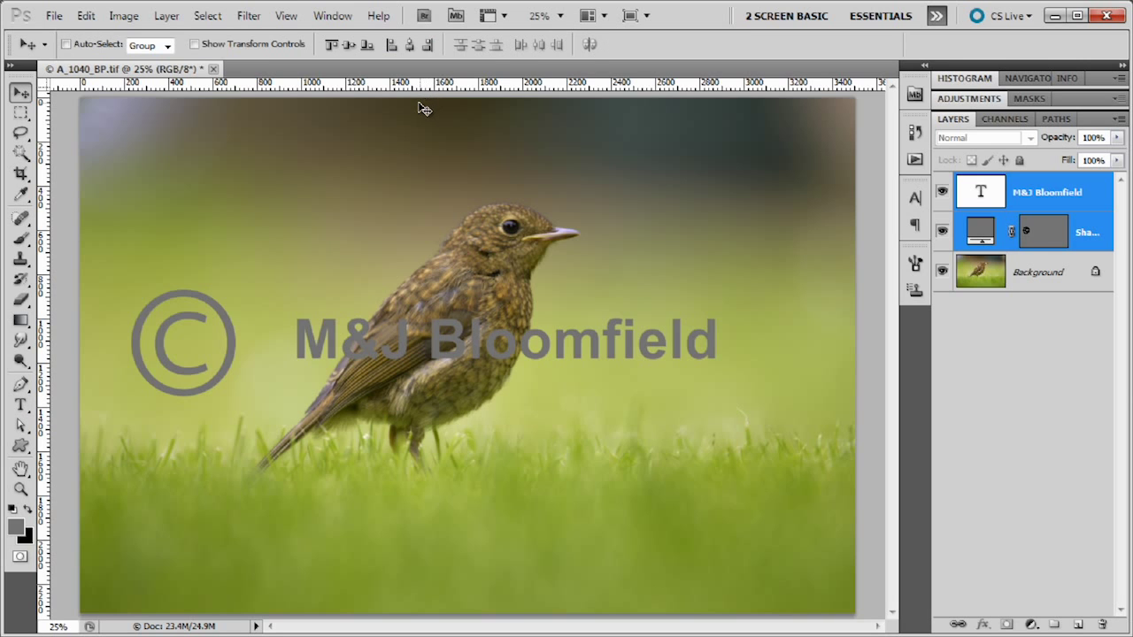
{"action": "left_click", "coordinate": [349, 45]}
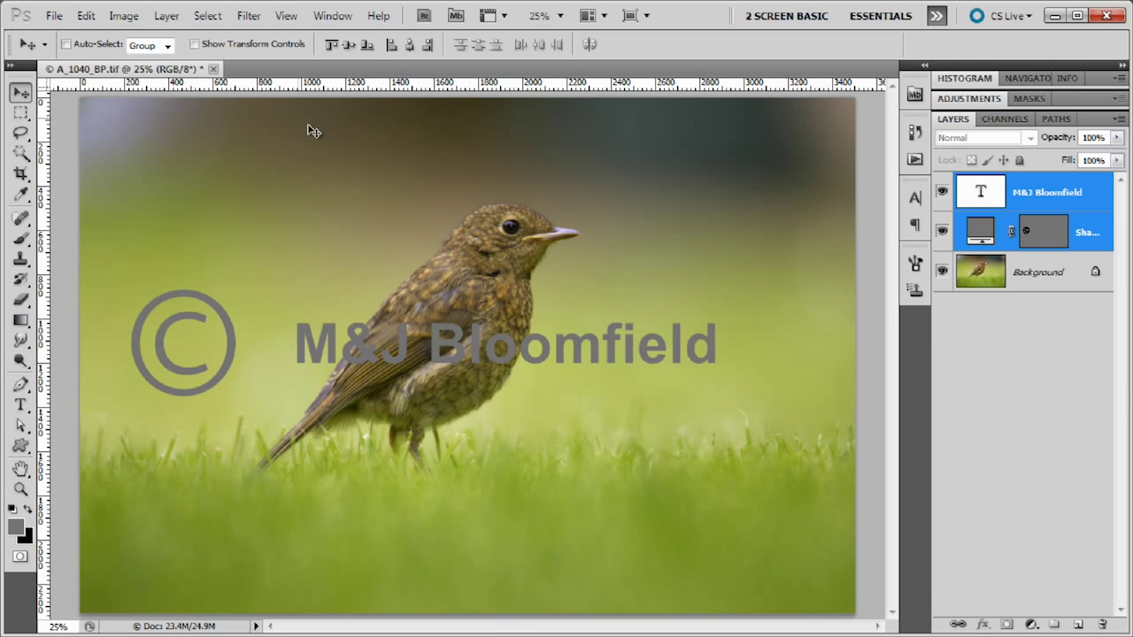
Convert the © shape and name text layers into one smart object
{"action": "left_click", "coordinate": [167, 17]}
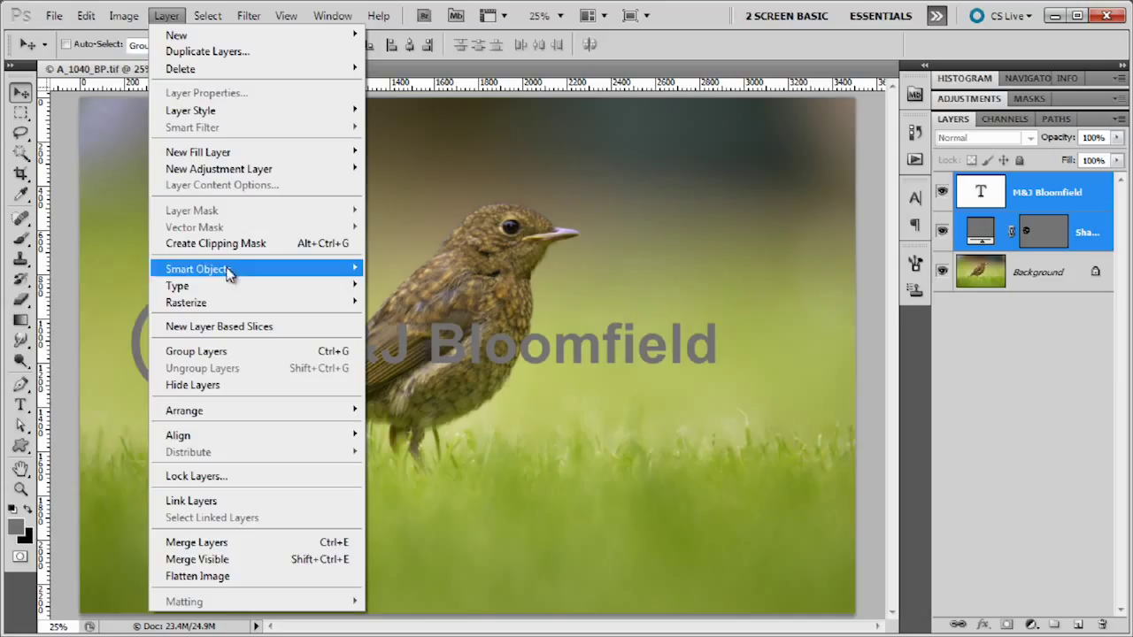
{"action": "mouse_move", "coordinate": [232, 271]}
{"action": "left_click", "coordinate": [121, 271]}
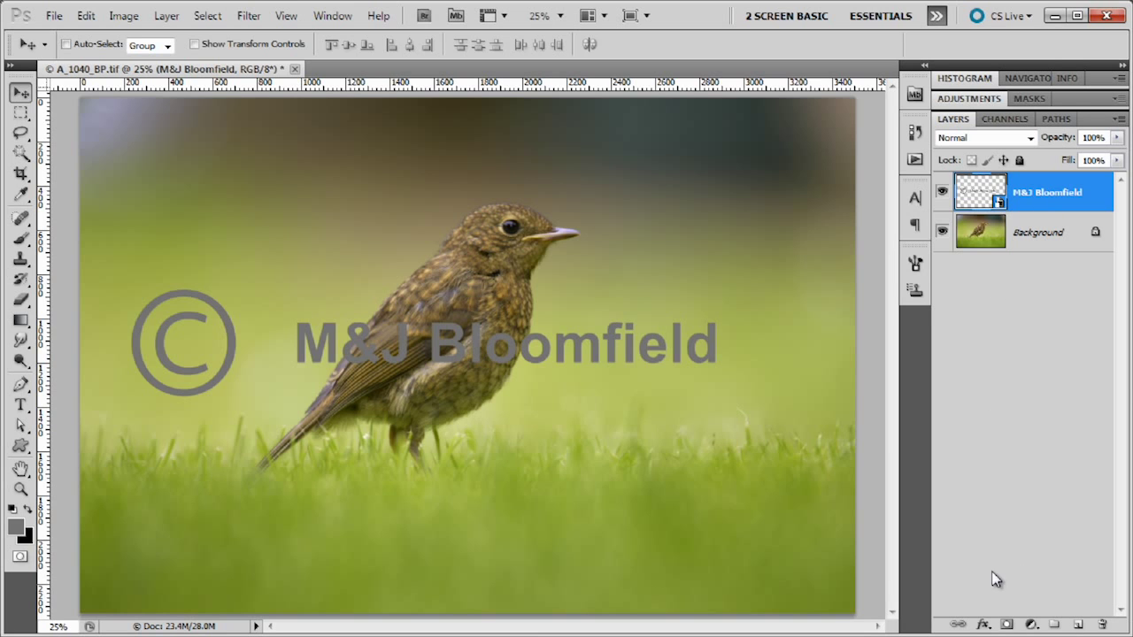
Apply Bevel and Emboss: Inner Bevel, Smooth, Depth 100%, Size 8 px
{"action": "left_click", "coordinate": [983, 625]}
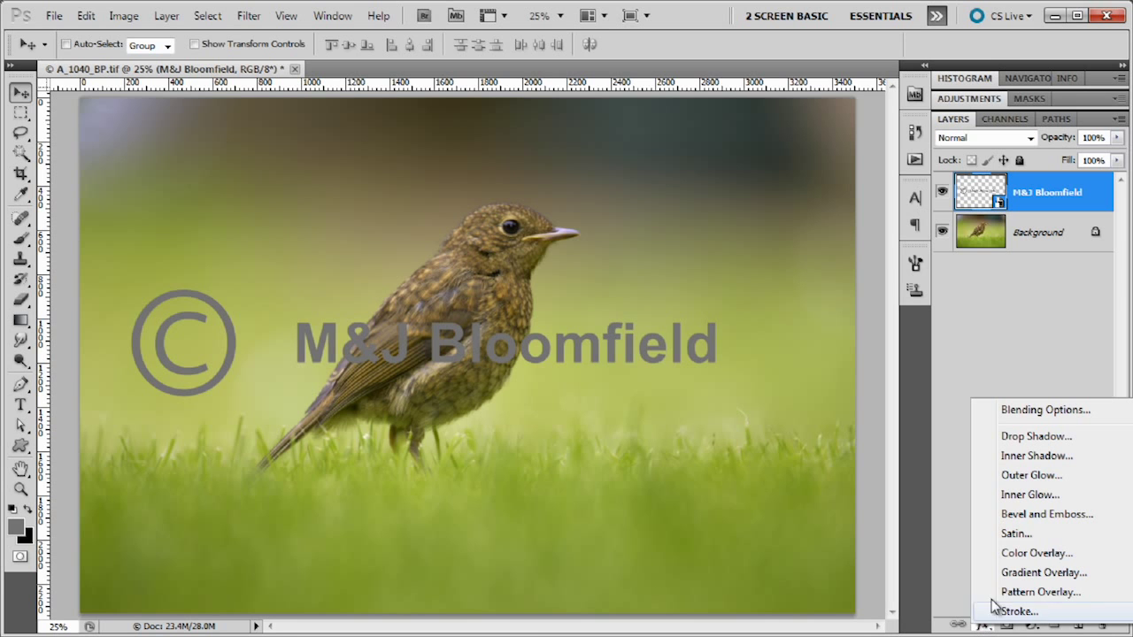
{"action": "left_click", "coordinate": [1031, 519]}
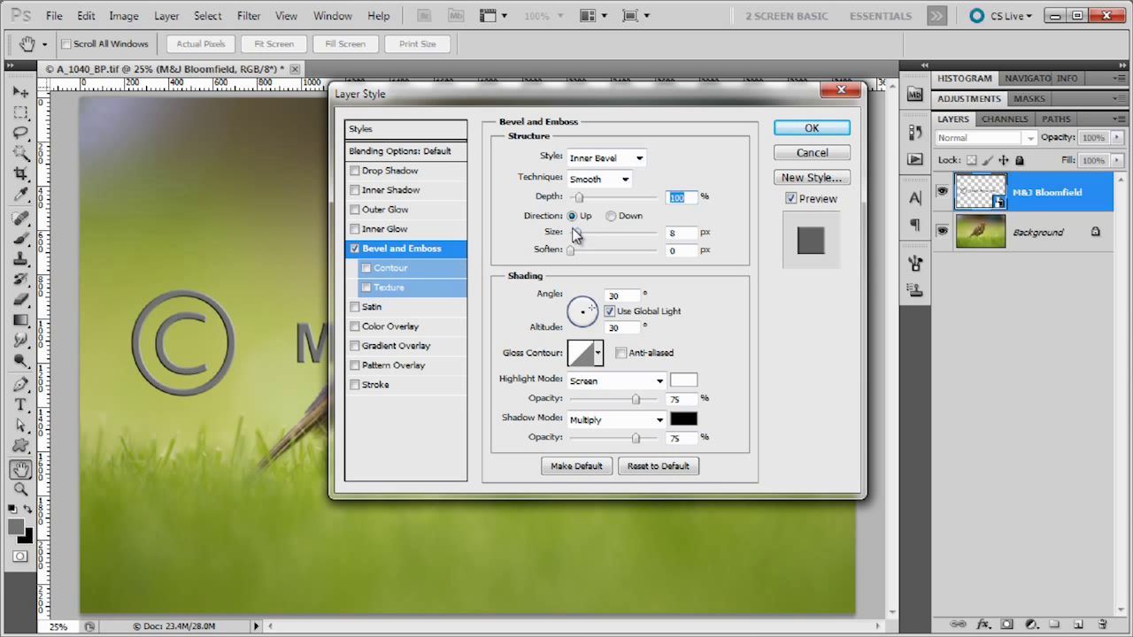
{"action": "left_click_drag", "start_coordinate": [655, 98], "coordinate": [731, 100]}
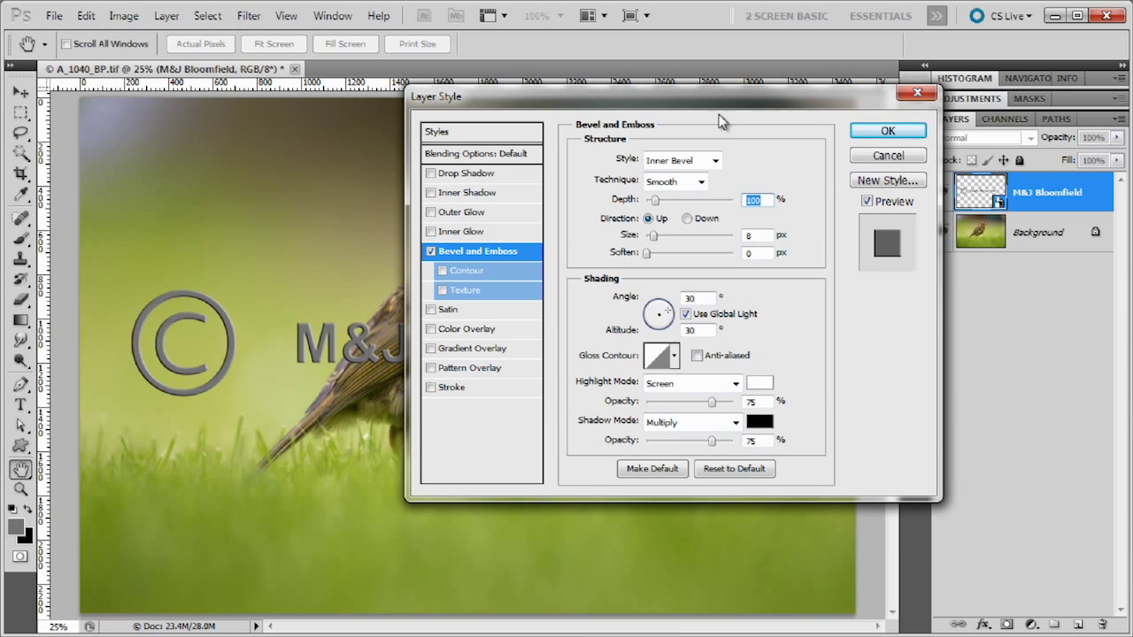
{"action": "left_click", "coordinate": [890, 133]}
{"action": "left_click", "coordinate": [889, 132]}
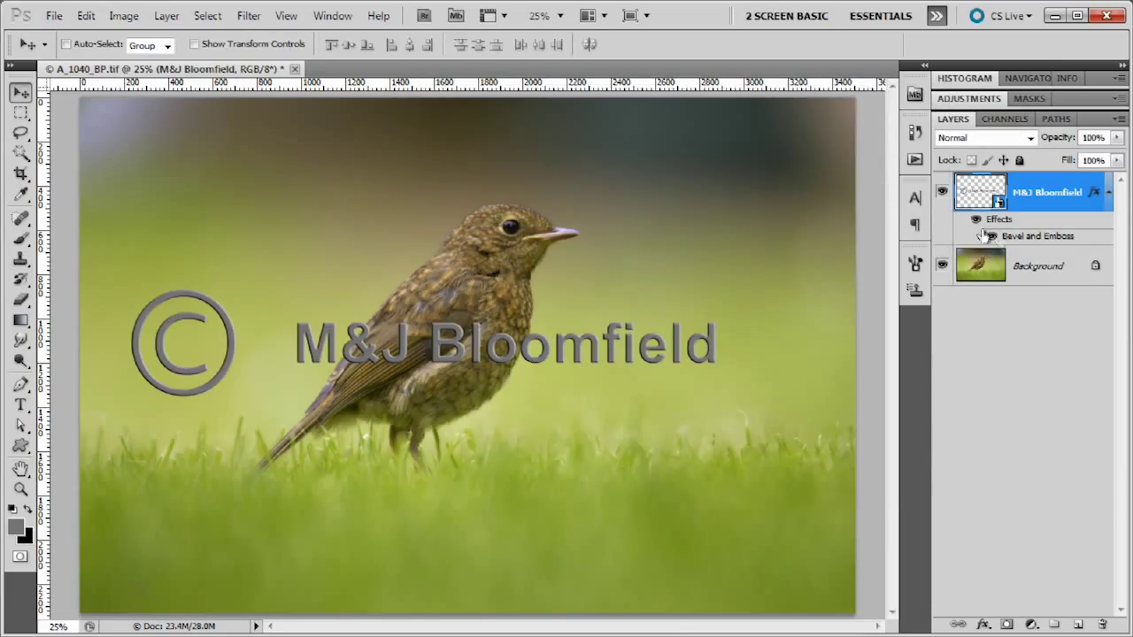
Blur the watermark smart object with a 2.0-pixel Gaussian Blur
{"action": "left_click", "coordinate": [248, 16]}
{"action": "mouse_move", "coordinate": [319, 180]}
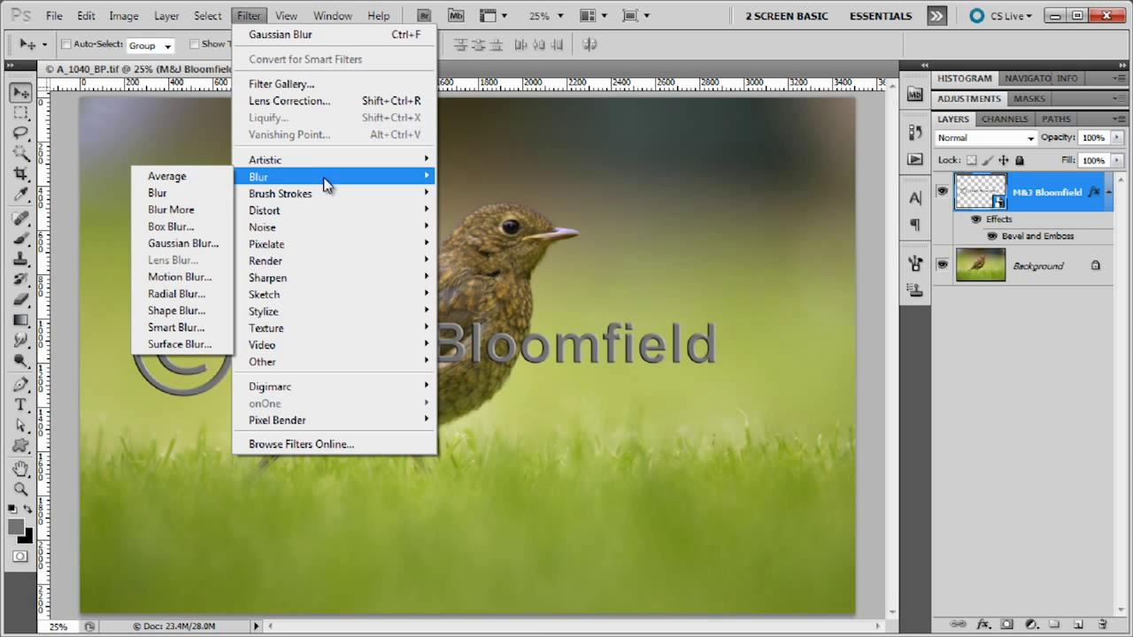
{"action": "left_click", "coordinate": [210, 250]}
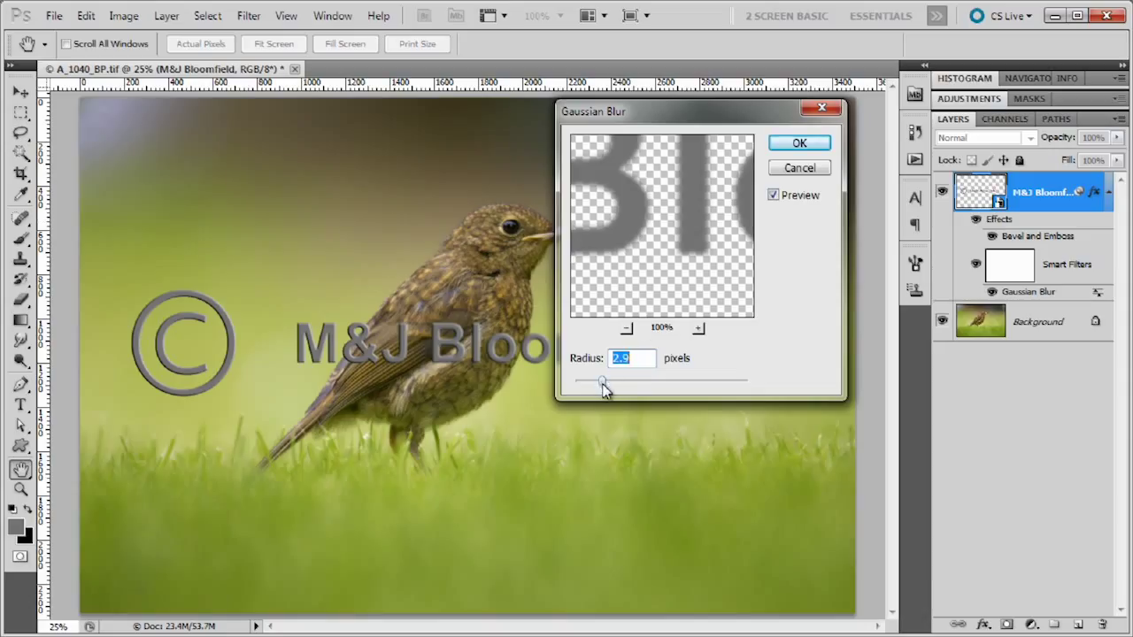
{"action": "left_click_drag", "start_coordinate": [599, 385], "coordinate": [593, 383]}
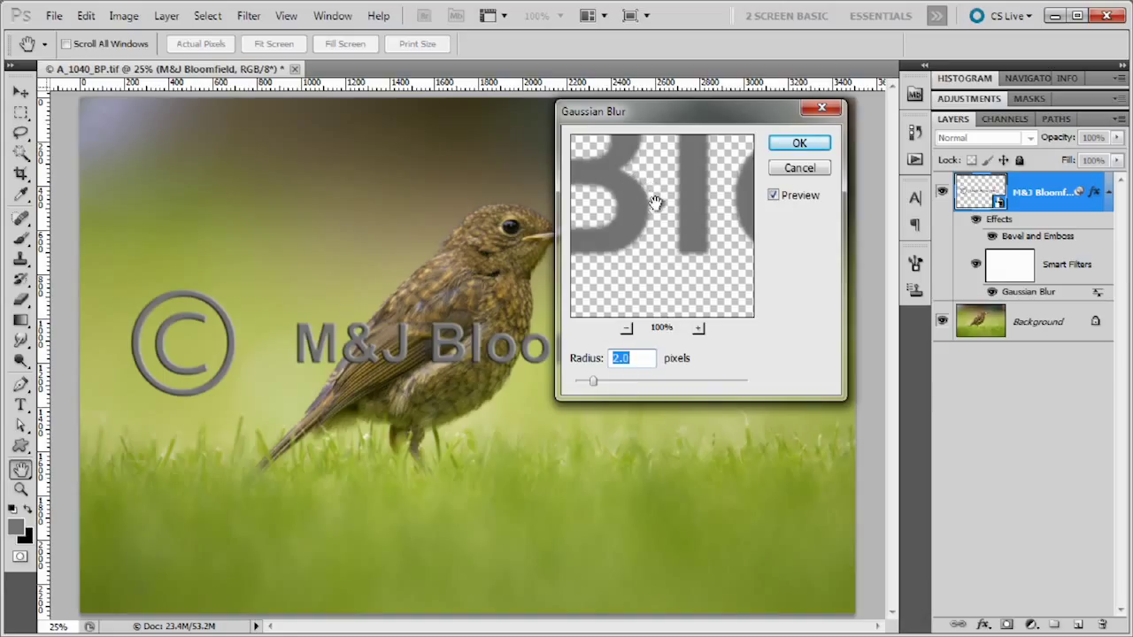
{"action": "left_click", "coordinate": [801, 149]}
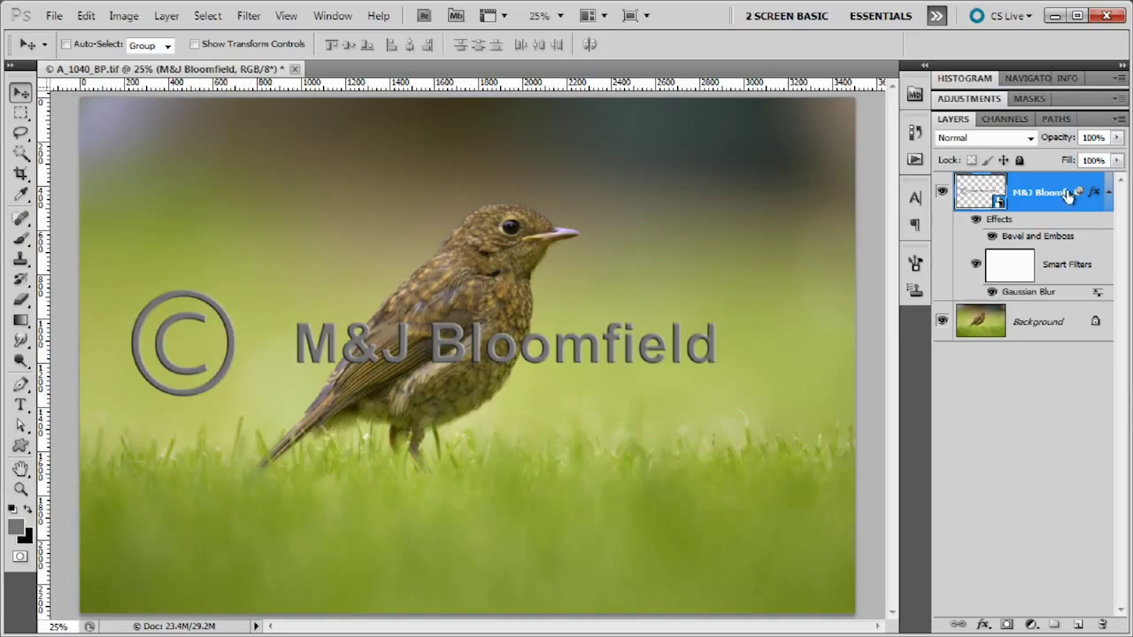
Set the watermark layer to Luminosity blend mode with 0% fill
{"action": "left_click", "coordinate": [1031, 139]}
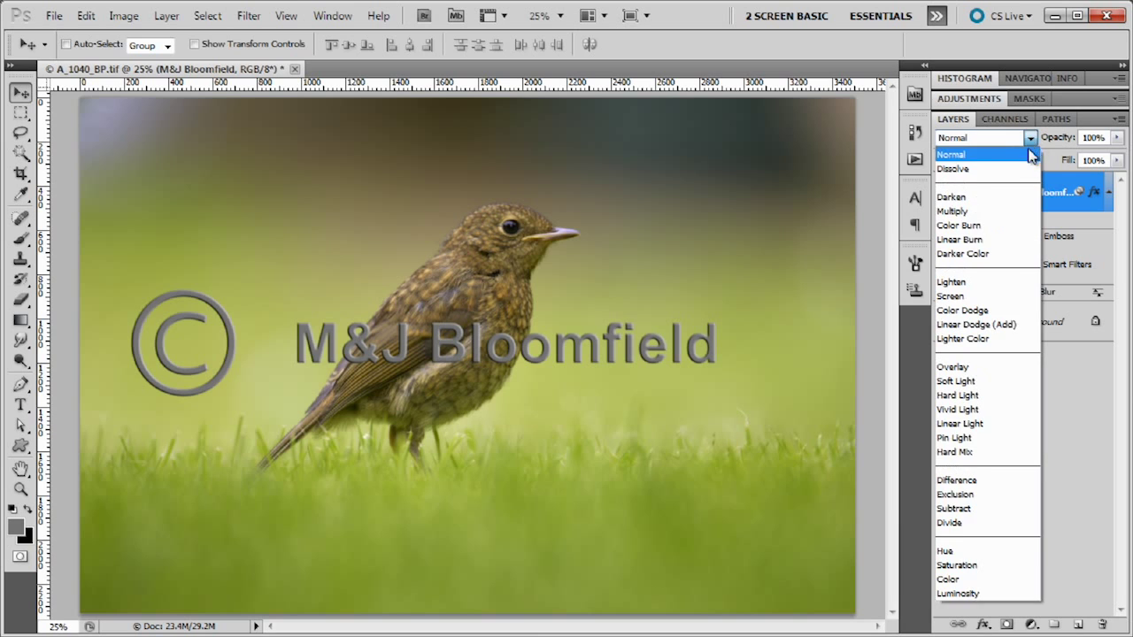
{"action": "left_click", "coordinate": [990, 594]}
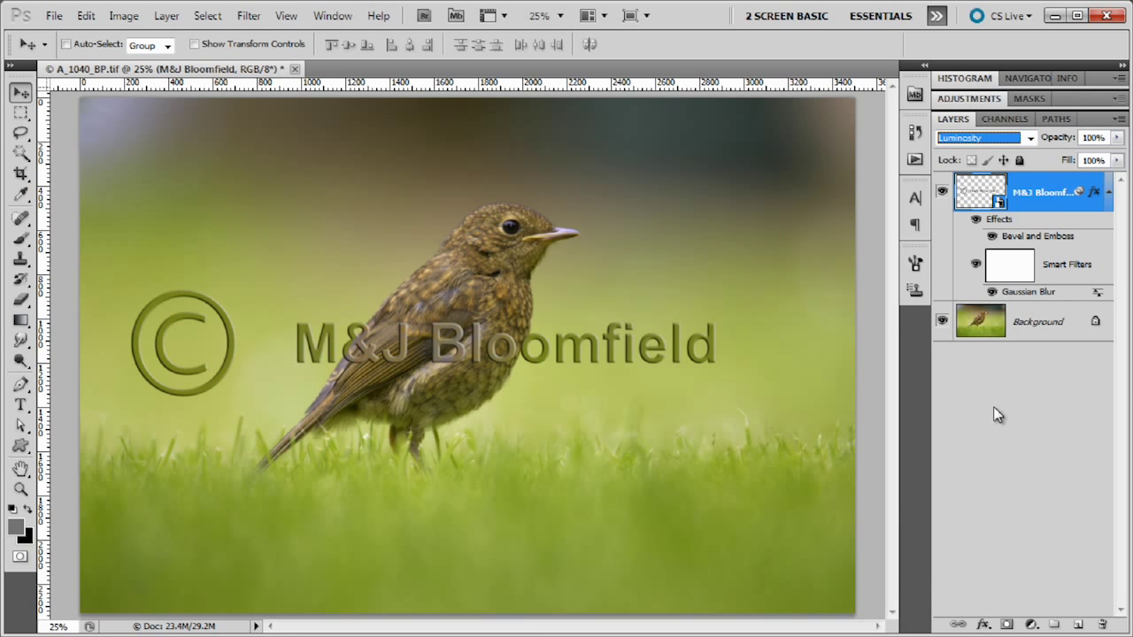
{"action": "left_click", "coordinate": [1117, 160]}
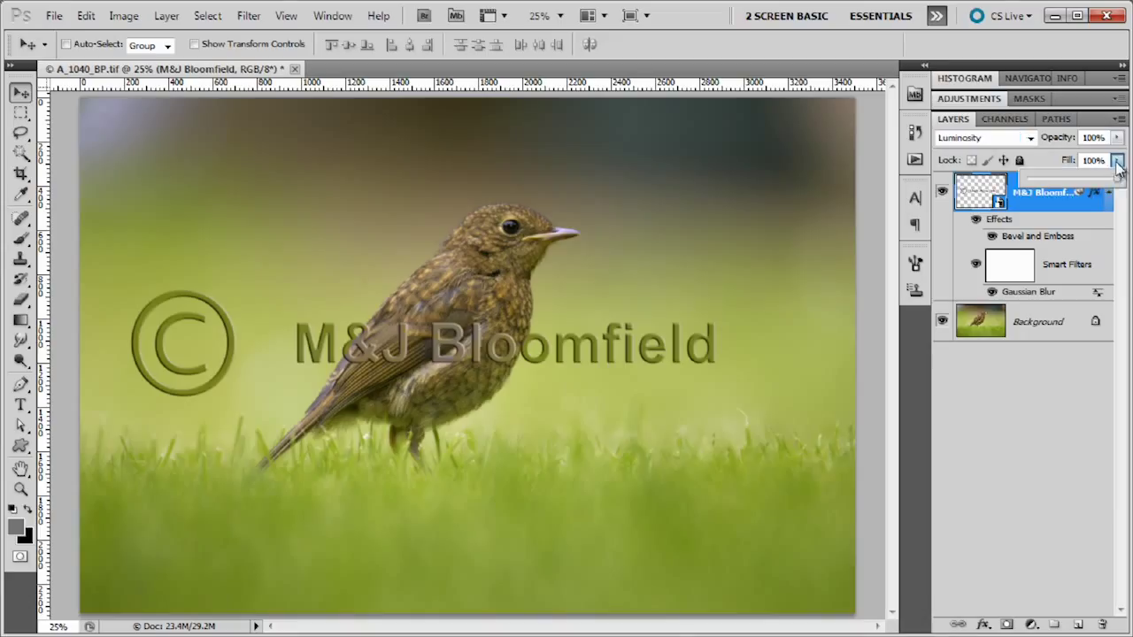
{"action": "left_click_drag", "start_coordinate": [1118, 180], "coordinate": [1027, 180]}
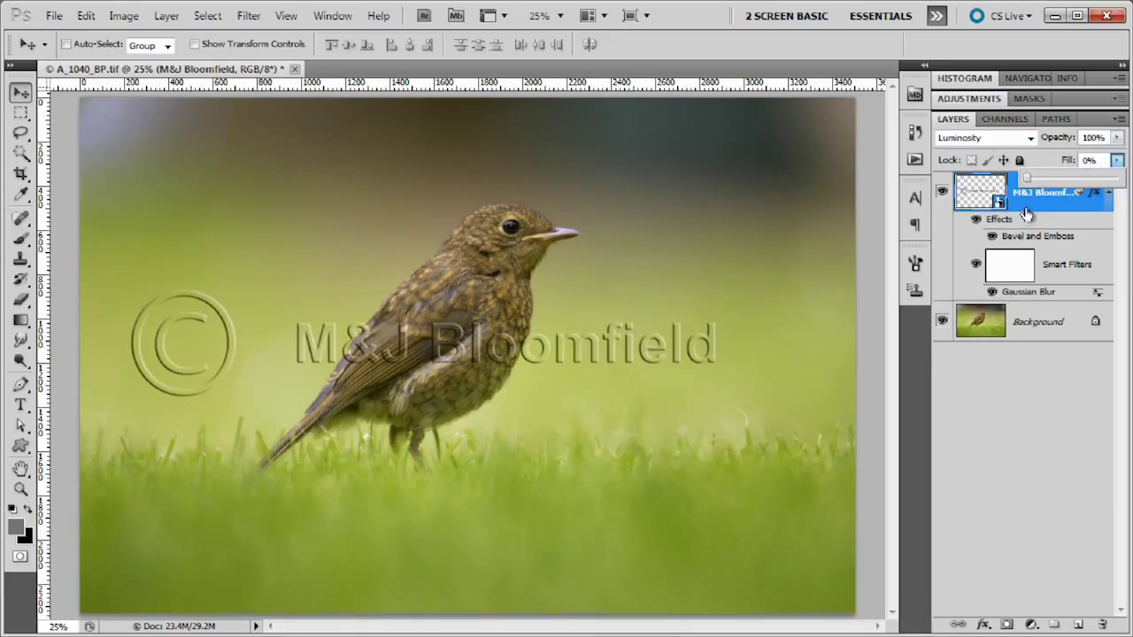
{"action": "left_click", "coordinate": [1039, 204]}
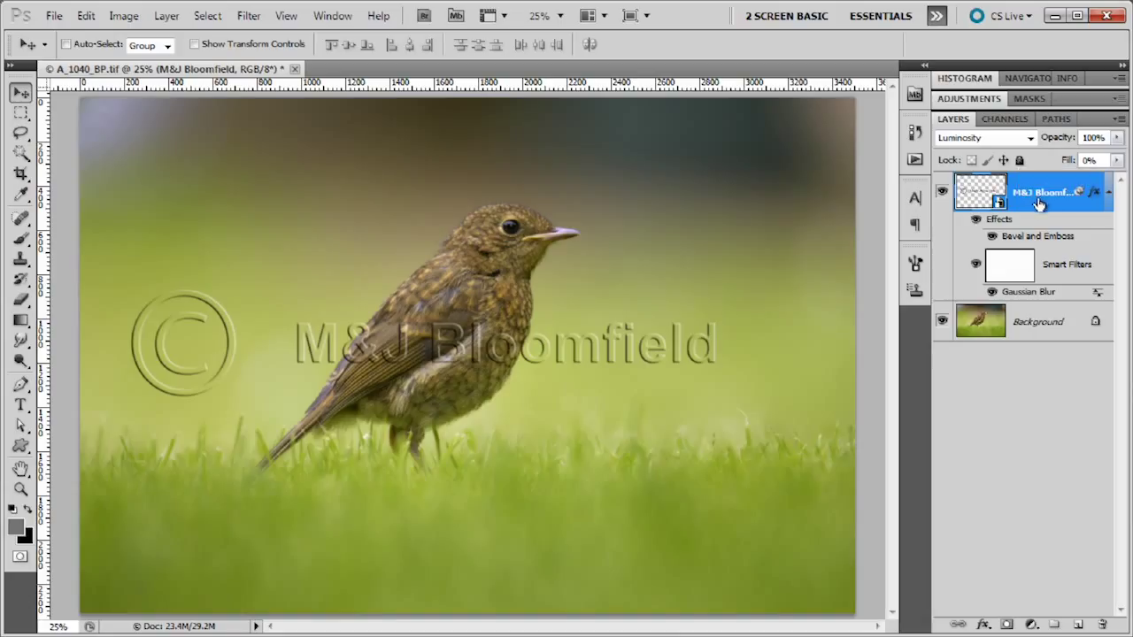
Lower the watermark layer's opacity to 50%
{"action": "left_click", "coordinate": [1116, 137]}
{"action": "left_click_drag", "start_coordinate": [1116, 157], "coordinate": [1071, 166]}
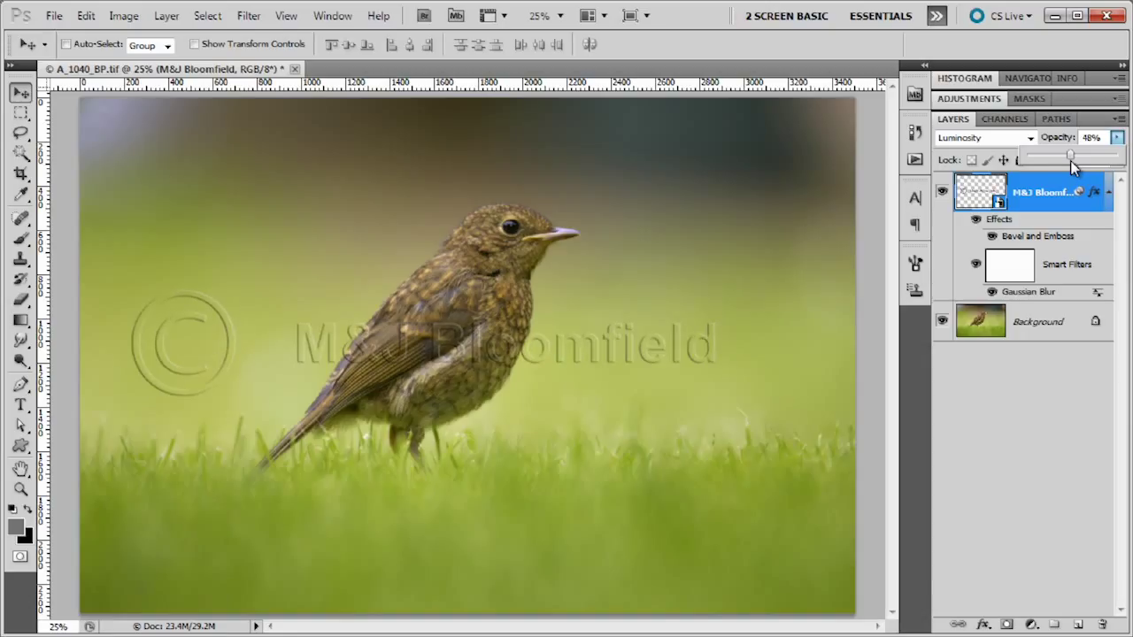
{"action": "mouse_move", "coordinate": [1072, 166]}
{"action": "left_mouse_down"}
{"action": "mouse_move", "coordinate": [1051, 168]}
{"action": "mouse_move", "coordinate": [1073, 168]}
{"action": "left_mouse_up"}
{"action": "left_click", "coordinate": [1047, 196]}
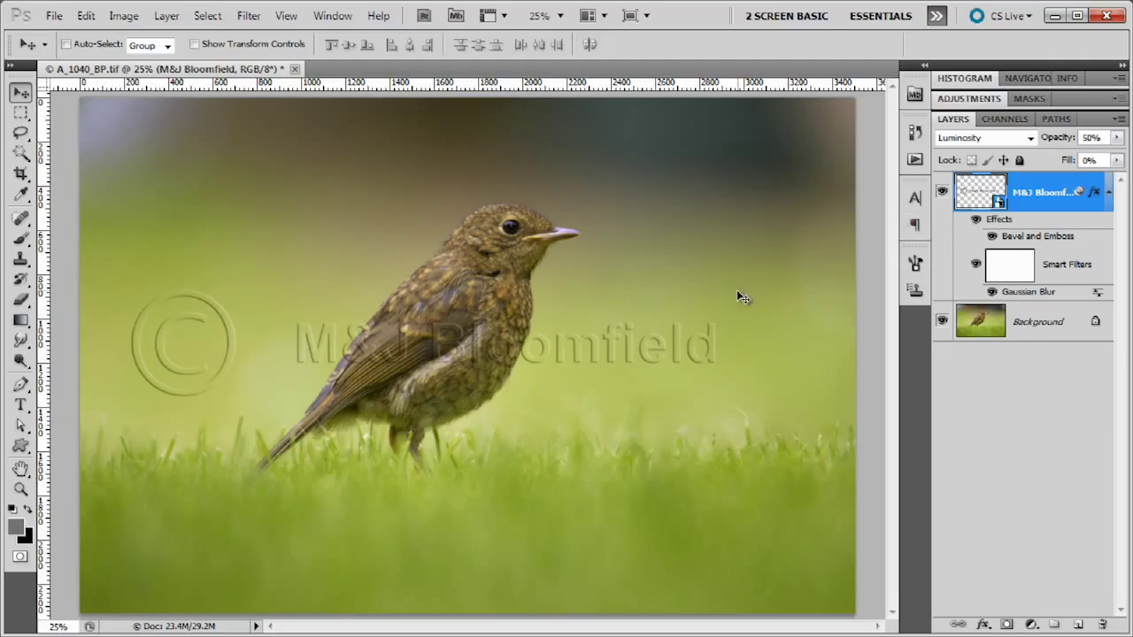
Centre the watermark horizontally and vertically on the whole image, then deselect
{"action": "key", "text": "ctrl+a"}
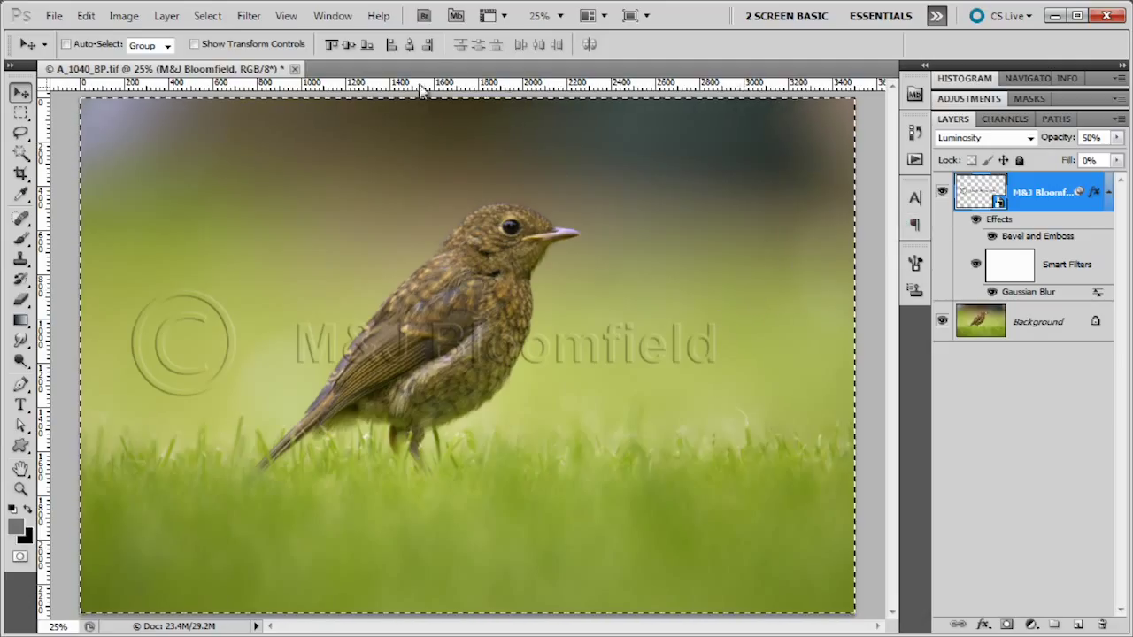
{"action": "left_click", "coordinate": [409, 44]}
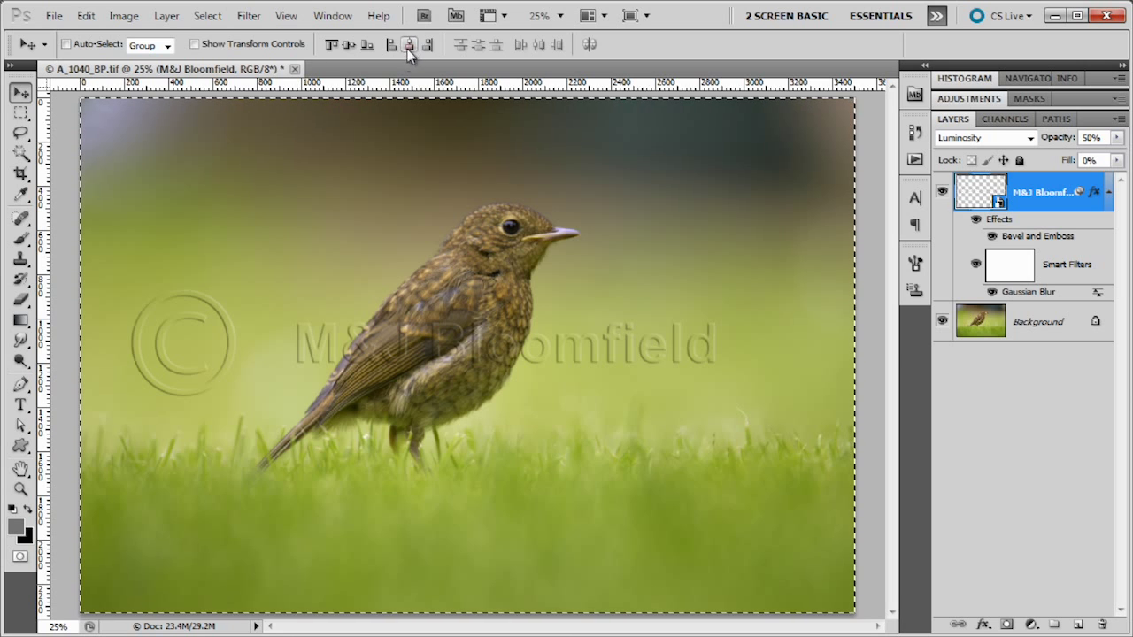
{"action": "left_click", "coordinate": [349, 44]}
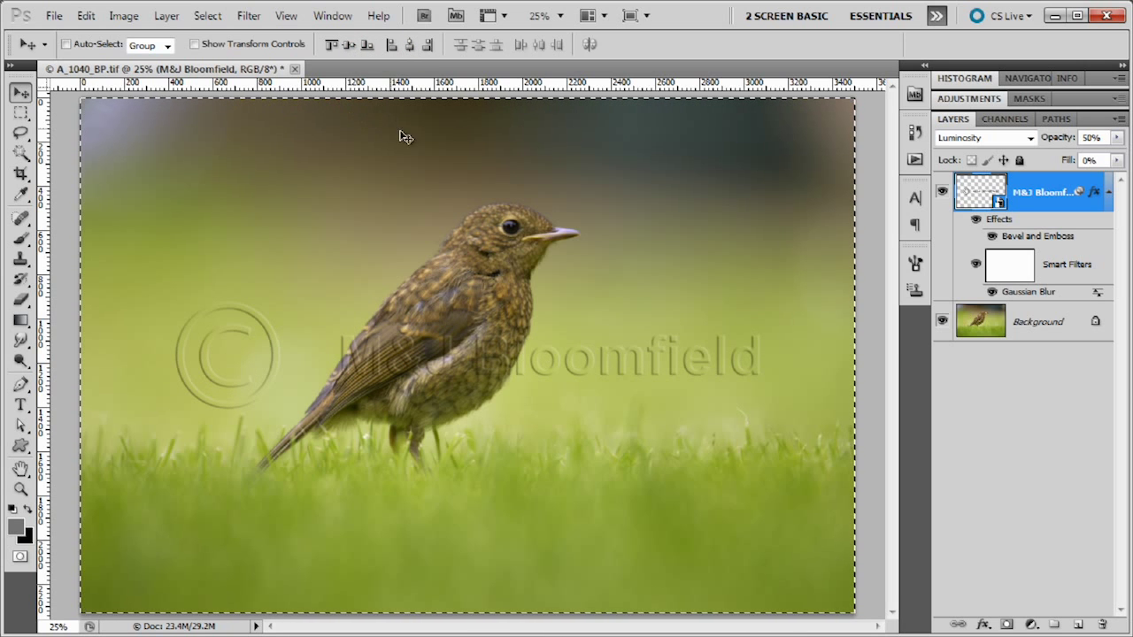
{"action": "key", "text": "ctrl+d"}
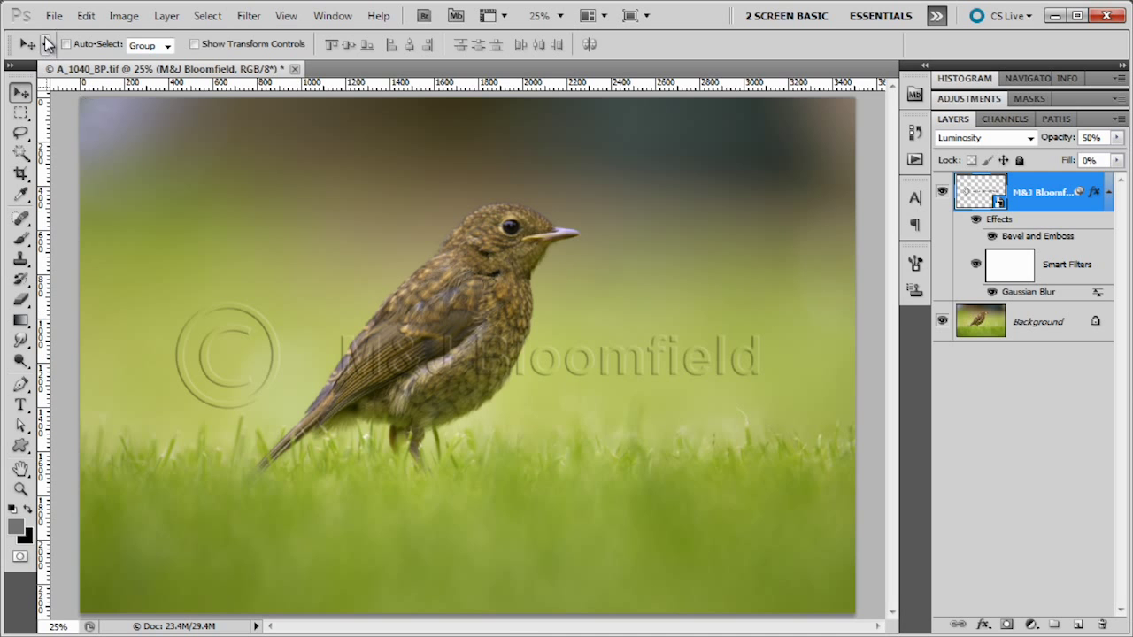
{"action": "left_click", "coordinate": [54, 16]}
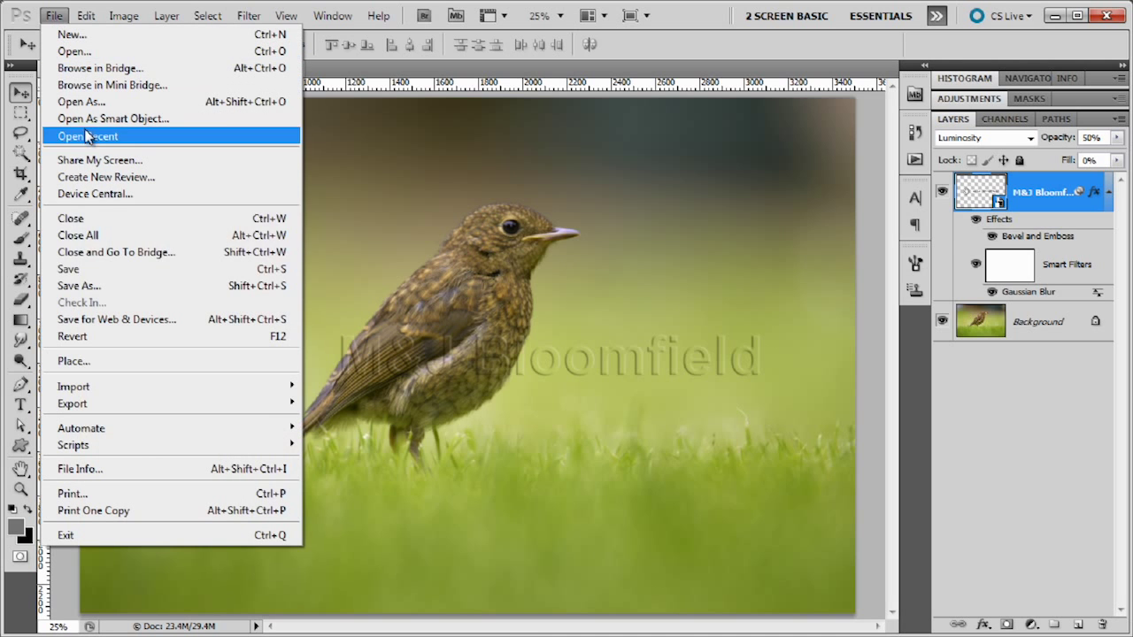
In File Info, mark the image as Copyrighted and confirm the IPTC contact metadata
{"action": "left_click", "coordinate": [162, 476]}
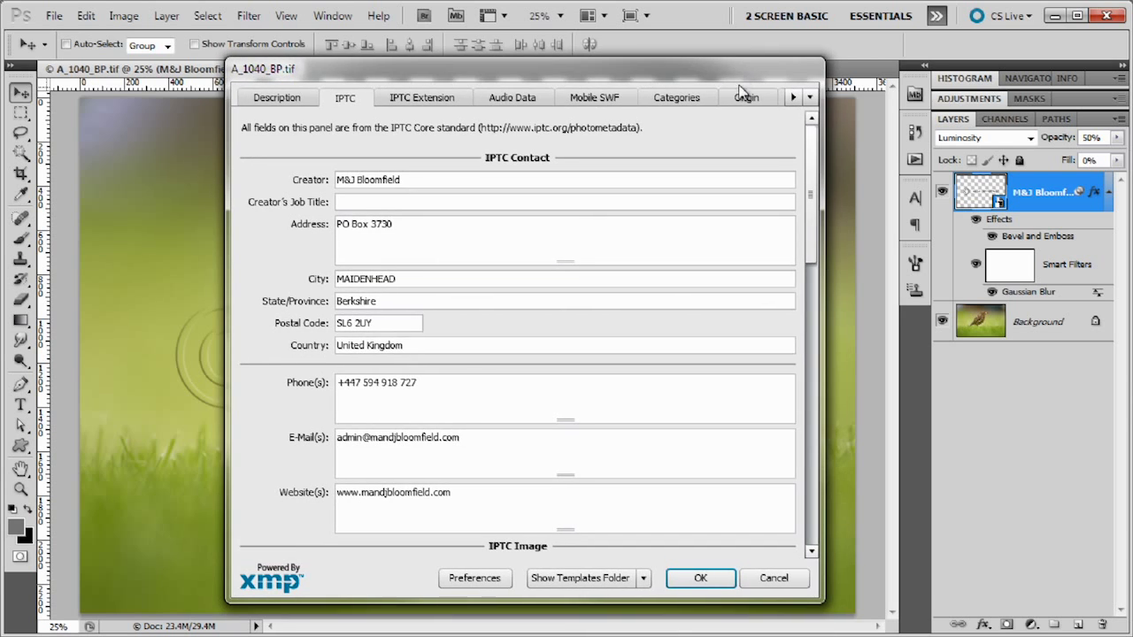
{"action": "left_click", "coordinate": [282, 99]}
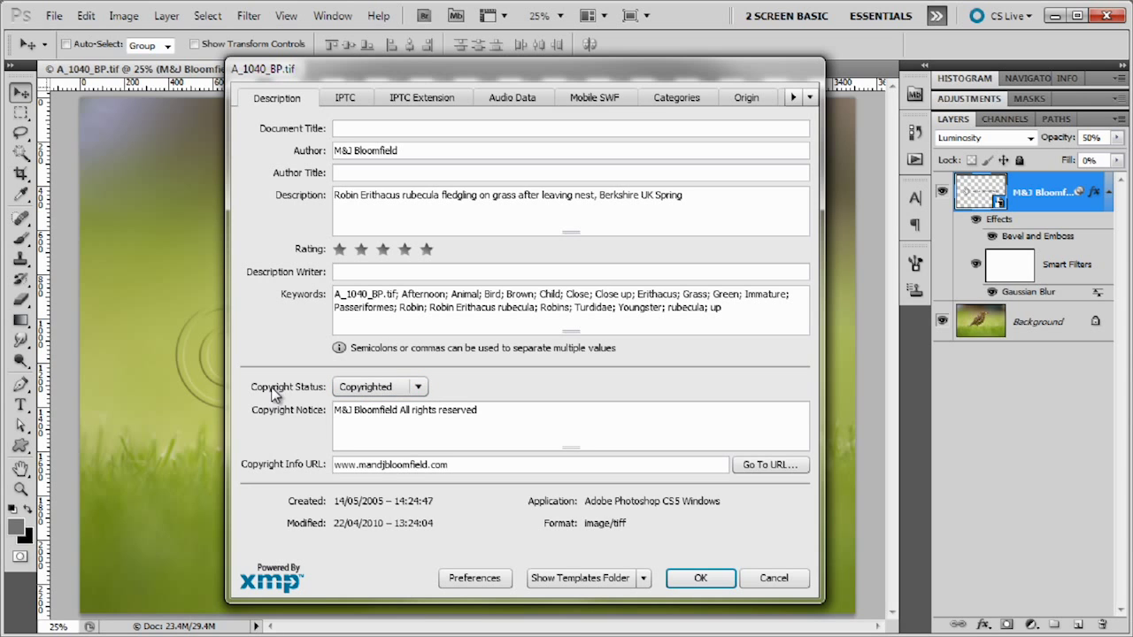
{"action": "left_click", "coordinate": [417, 388]}
{"action": "left_click", "coordinate": [408, 427]}
{"action": "left_click", "coordinate": [345, 100]}
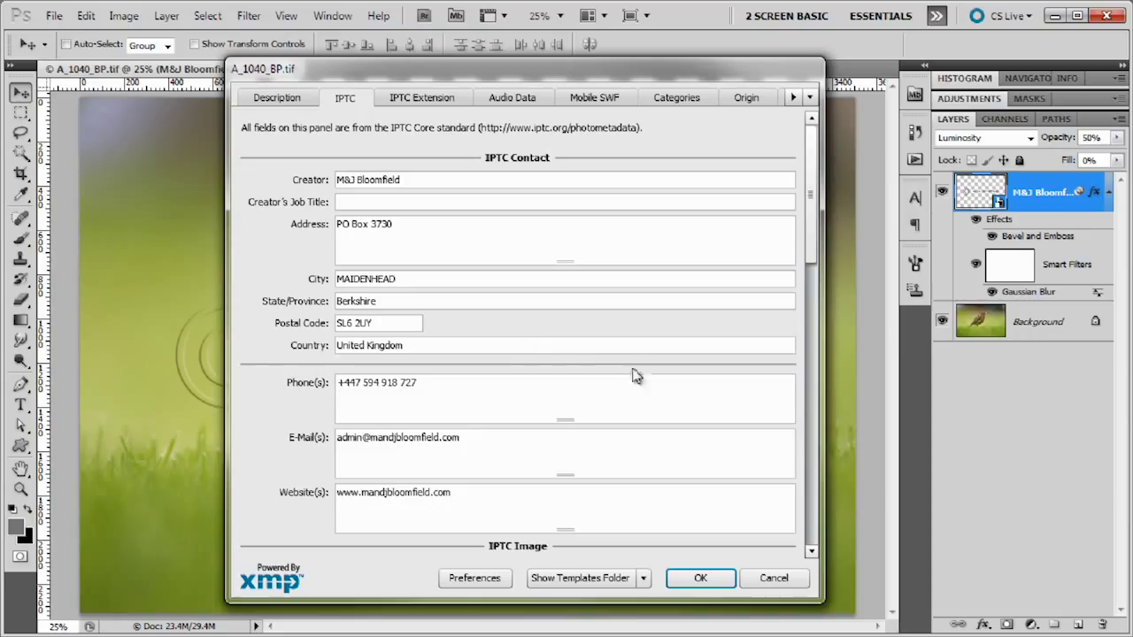
{"action": "left_click", "coordinate": [704, 580]}
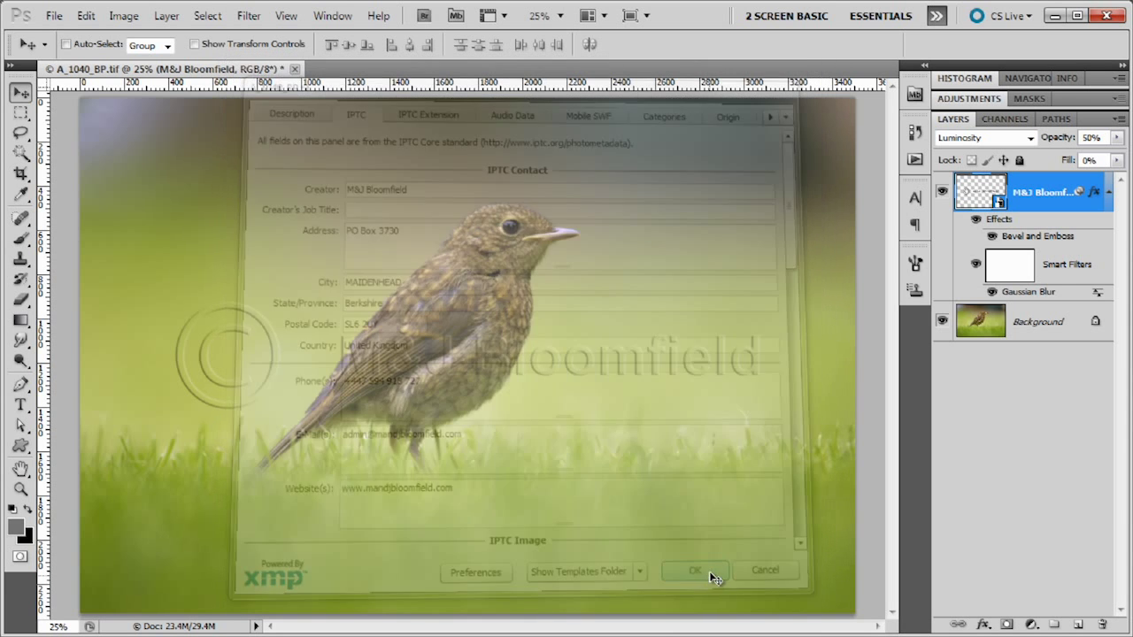